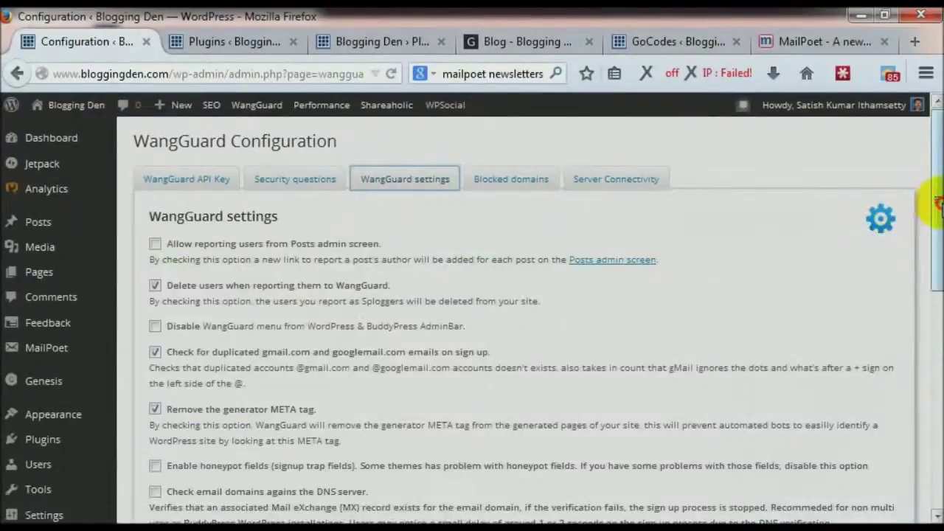
Review the WangGuard settings and the blocked domain lists, then save the blocked domains without selecting any.
{"action": "scroll", "coordinate": [936, 203], "scroll_direction": "down", "scroll_amount": 1}
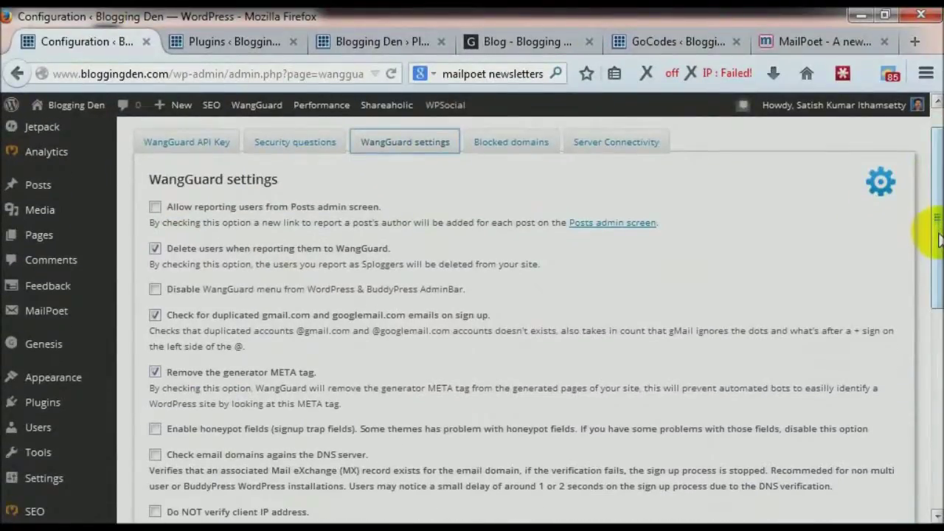
{"action": "mouse_move", "coordinate": [937, 243]}
{"action": "left_mouse_down"}
{"action": "mouse_move", "coordinate": [936, 356]}
{"action": "mouse_move", "coordinate": [938, 213]}
{"action": "mouse_move", "coordinate": [939, 251]}
{"action": "left_mouse_up"}
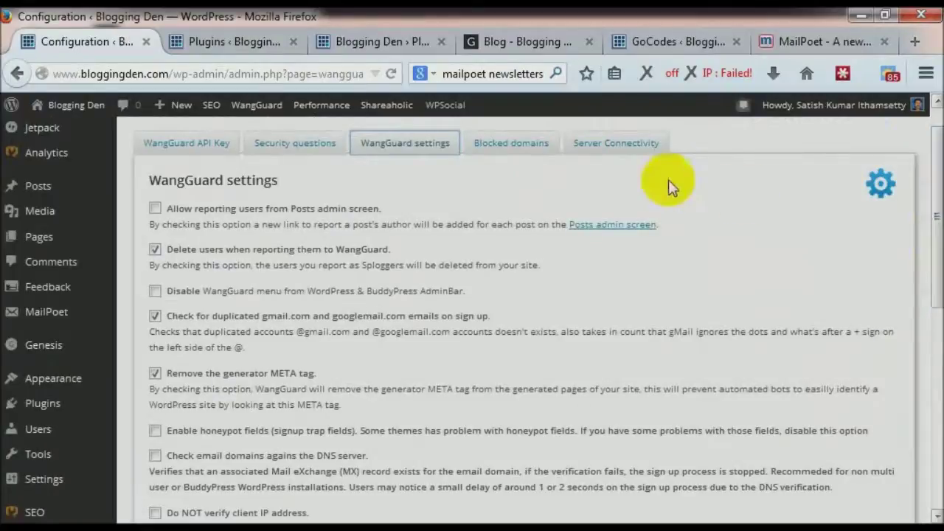
{"action": "left_click", "coordinate": [531, 152]}
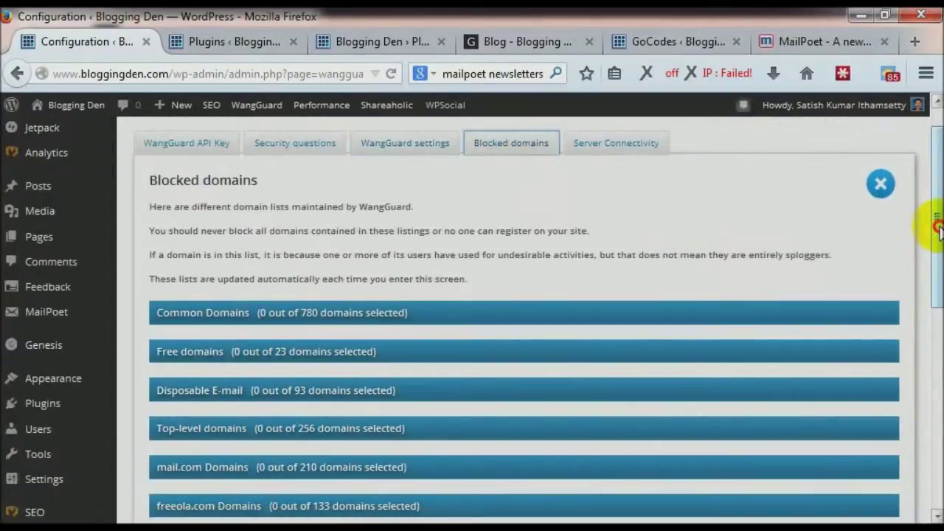
{"action": "left_click_drag", "start_coordinate": [937, 229], "coordinate": [933, 298]}
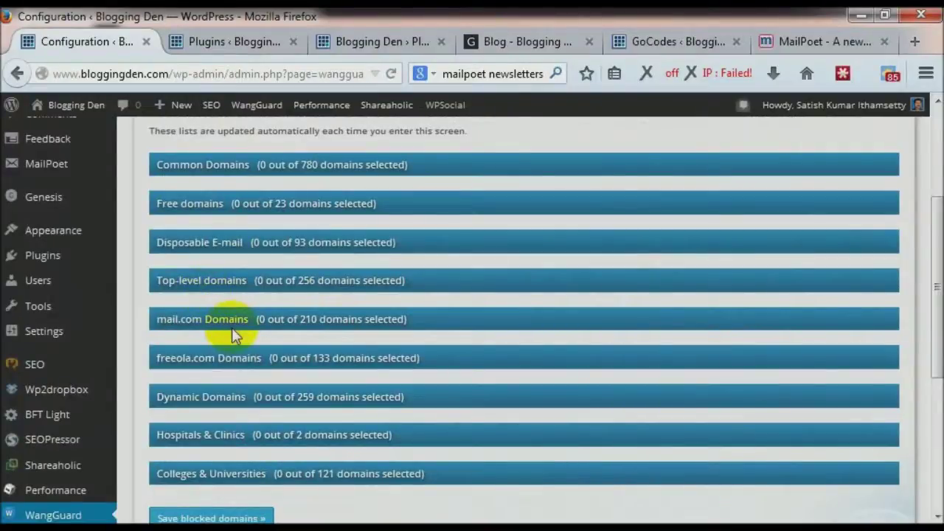
{"action": "left_click_drag", "start_coordinate": [936, 277], "coordinate": [422, 435]}
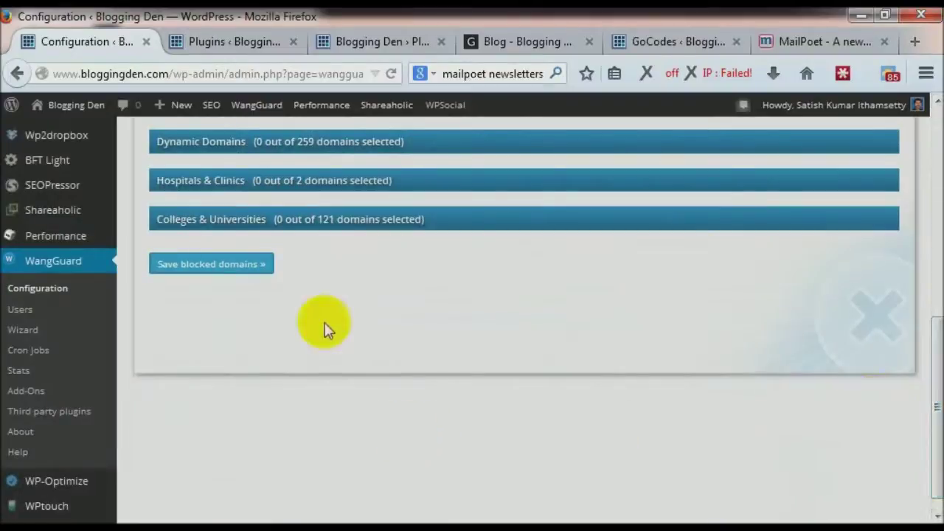
{"action": "left_click", "coordinate": [234, 267]}
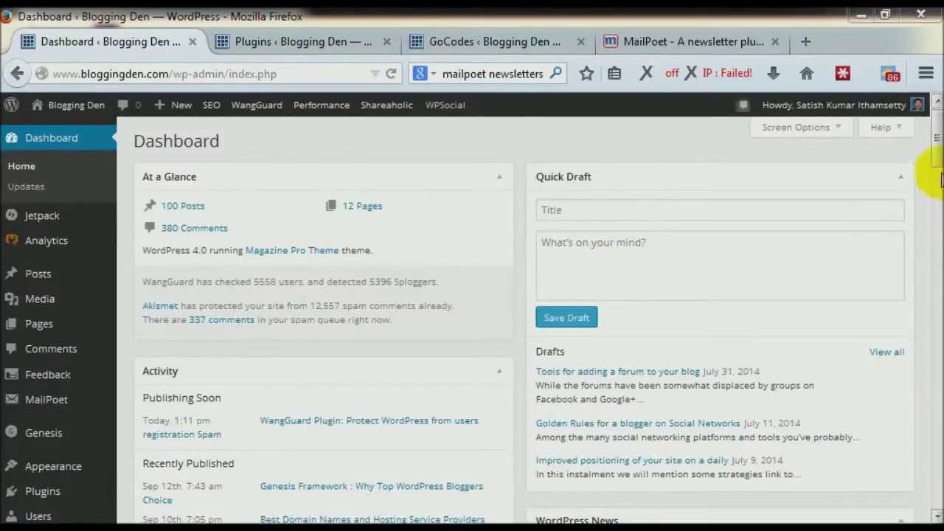
Open the MailPoet plugin's settings from the WordPress dashboard.
{"action": "left_click", "coordinate": [937, 156]}
{"action": "left_click_drag", "start_coordinate": [936, 156], "coordinate": [938, 165]}
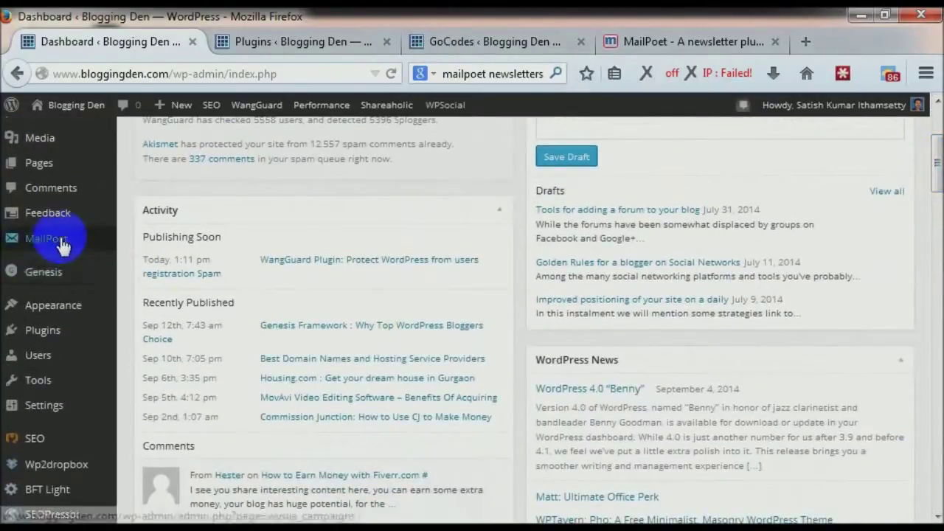
{"action": "mouse_move", "coordinate": [64, 241]}
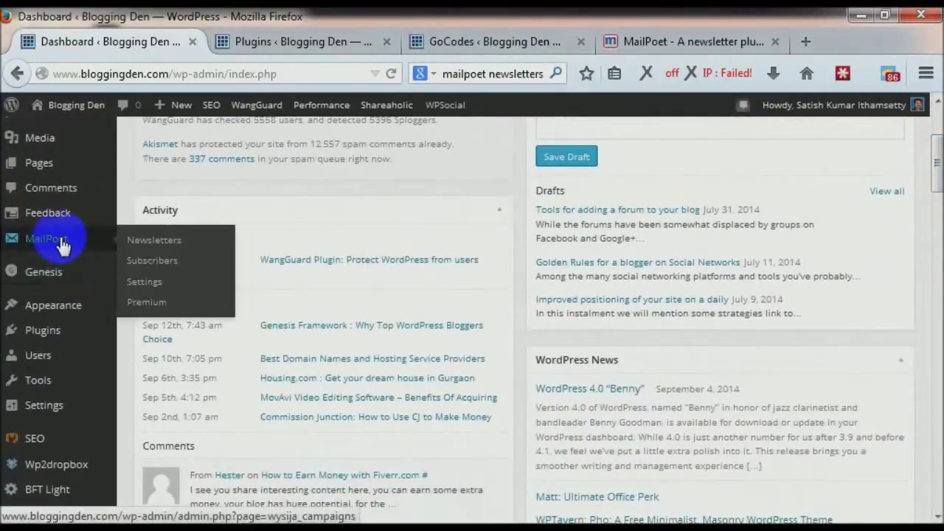
{"action": "left_click", "coordinate": [157, 287]}
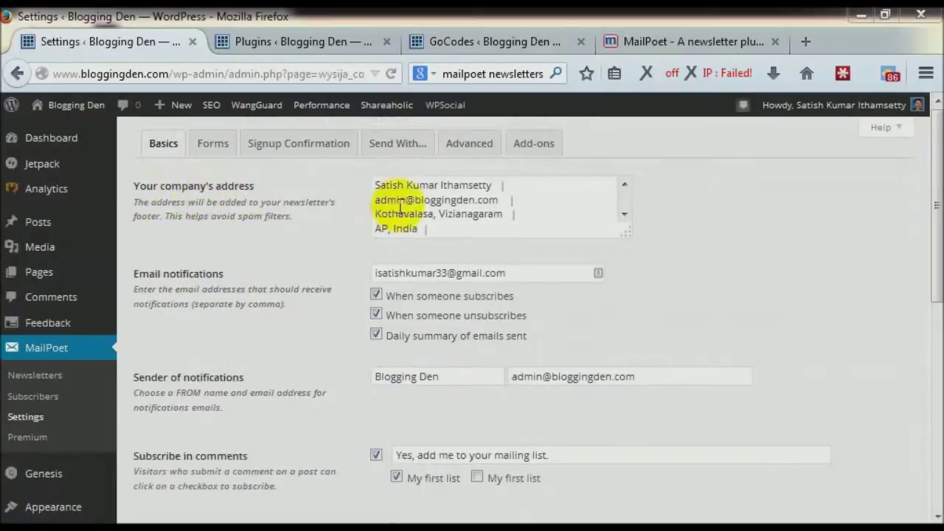
Examine MailPoet's basic settings, enlarging the company address box and checking the notification sender and the comment and registration subscription options.
{"action": "left_click_drag", "start_coordinate": [626, 232], "coordinate": [631, 263]}
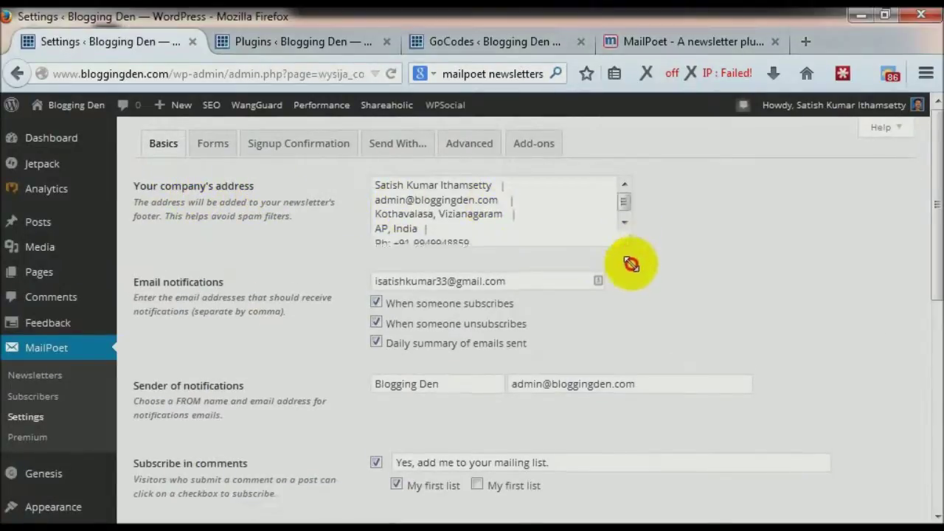
{"action": "left_click_drag", "start_coordinate": [469, 243], "coordinate": [326, 180]}
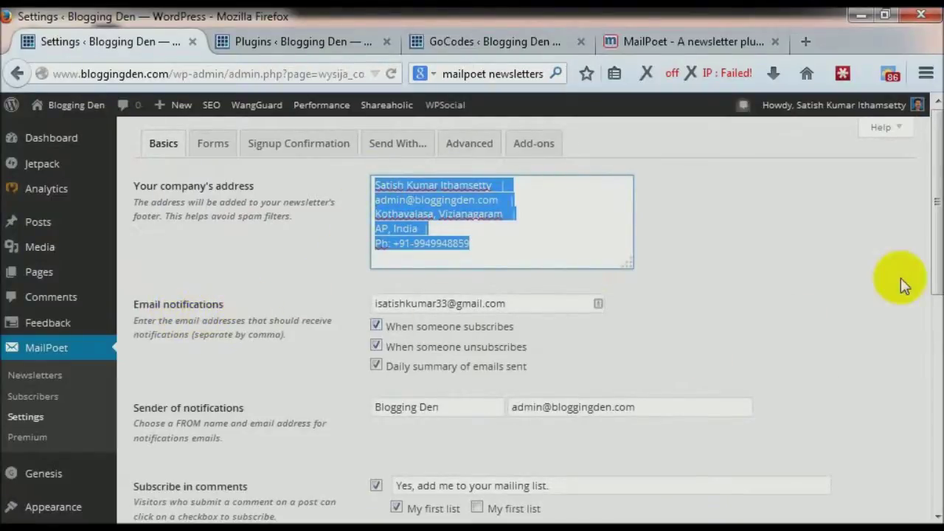
{"action": "left_click_drag", "start_coordinate": [936, 244], "coordinate": [933, 286]}
{"action": "left_click_drag", "start_coordinate": [646, 320], "coordinate": [373, 316]}
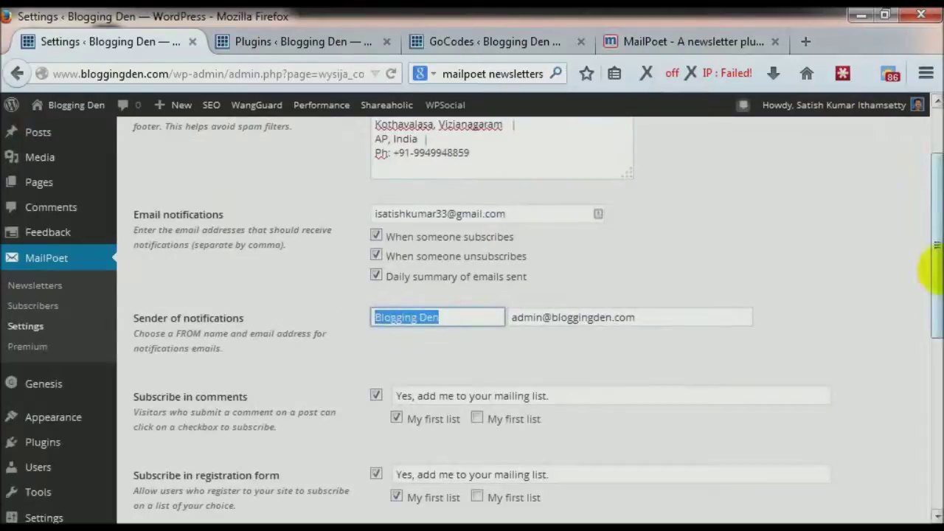
{"action": "left_click_drag", "start_coordinate": [936, 270], "coordinate": [937, 320]}
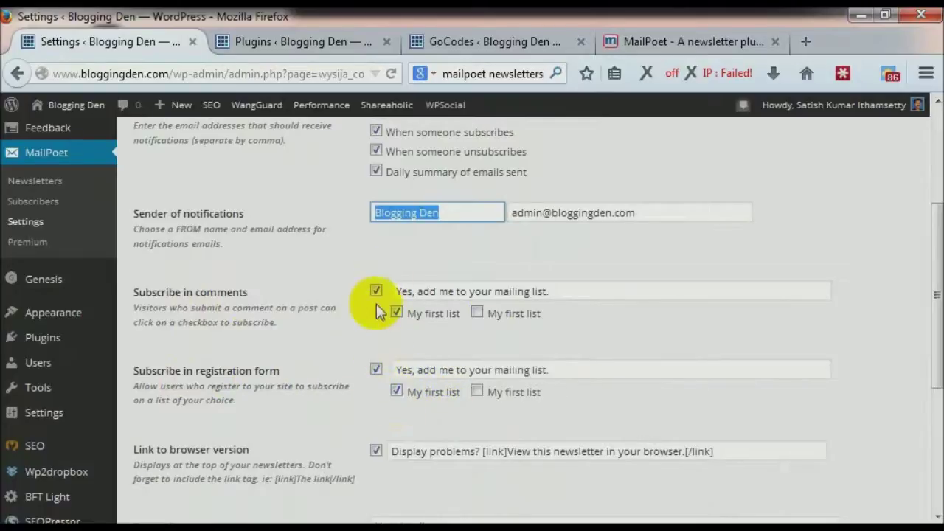
{"action": "left_click_drag", "start_coordinate": [933, 378], "coordinate": [935, 452]}
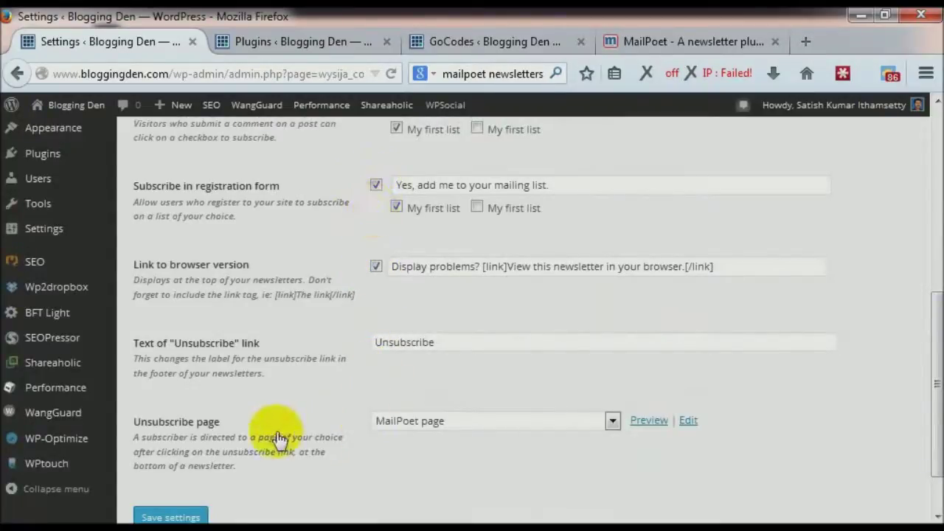
Keep MailPoet page as the unsubscribe page, dismiss the Windows color scheme prompt and save the basic settings.
{"action": "left_click", "coordinate": [465, 422]}
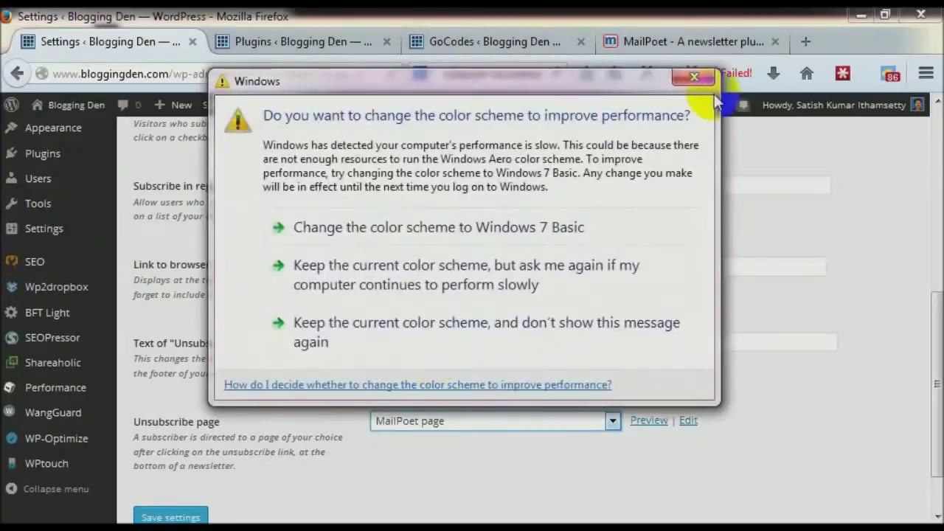
{"action": "left_click", "coordinate": [694, 77]}
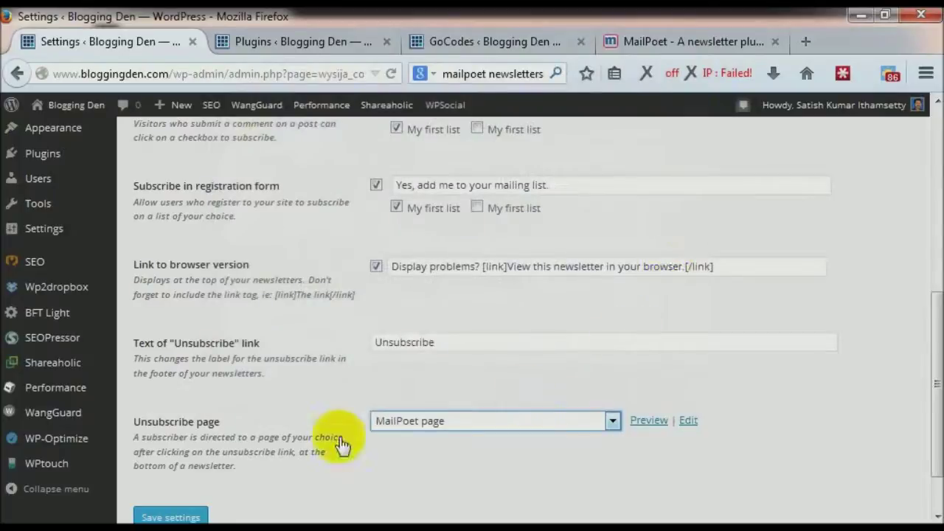
{"action": "left_click", "coordinate": [189, 516]}
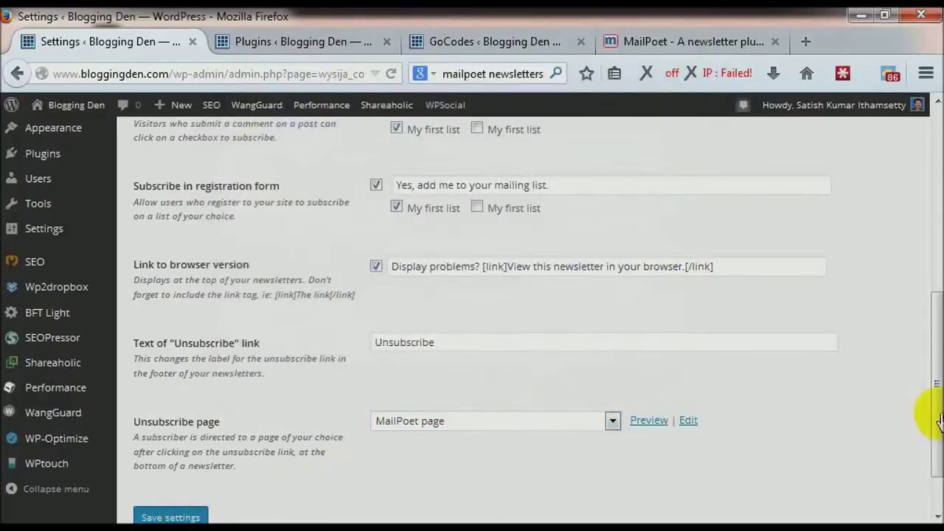
{"action": "left_click", "coordinate": [936, 483]}
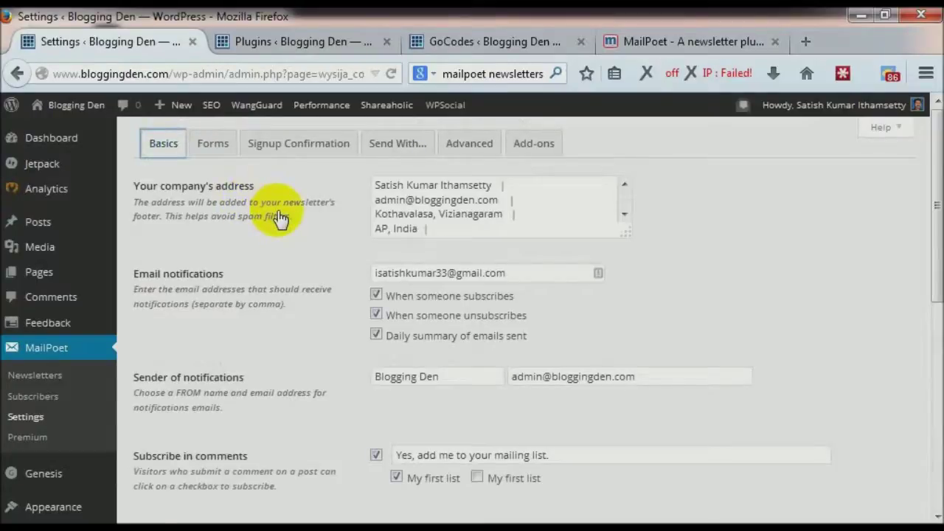
Create a new MailPoet subscription form and rename it Sample 1.
{"action": "left_click", "coordinate": [215, 146]}
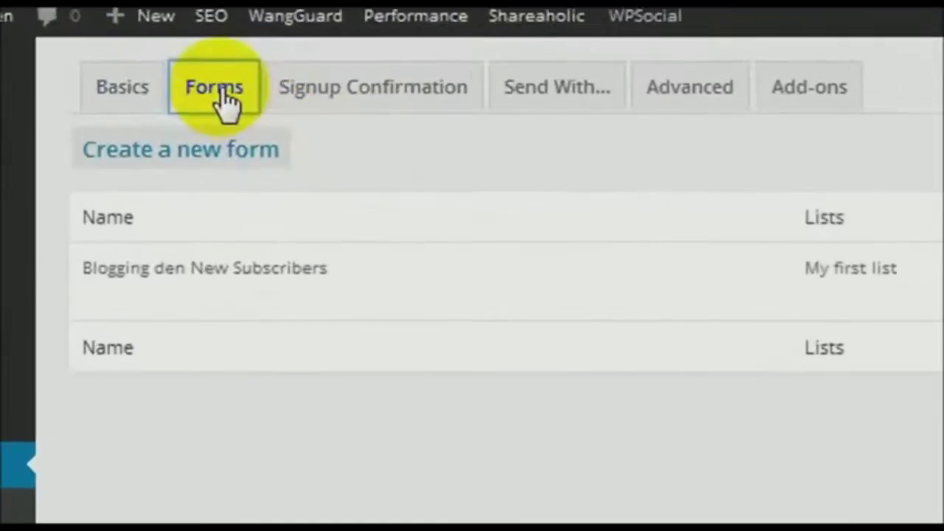
{"action": "left_click", "coordinate": [208, 164]}
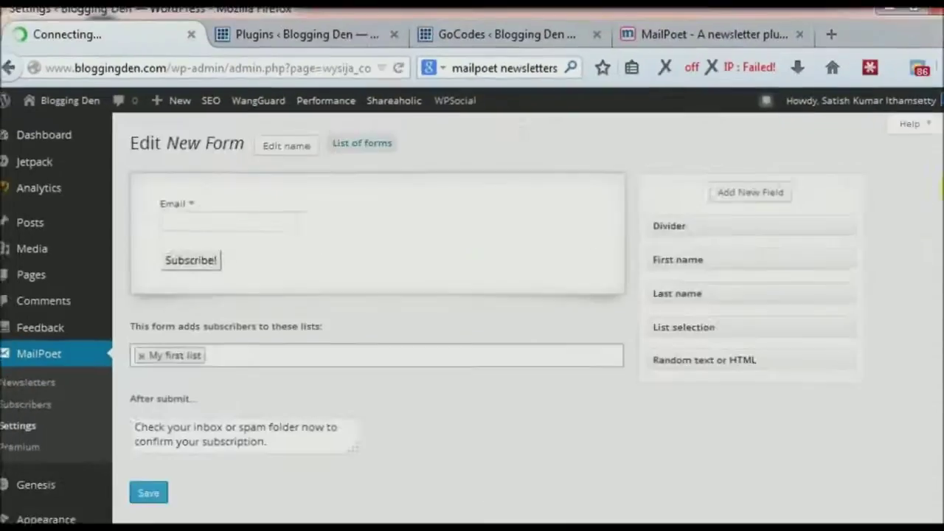
{"action": "left_click", "coordinate": [285, 149]}
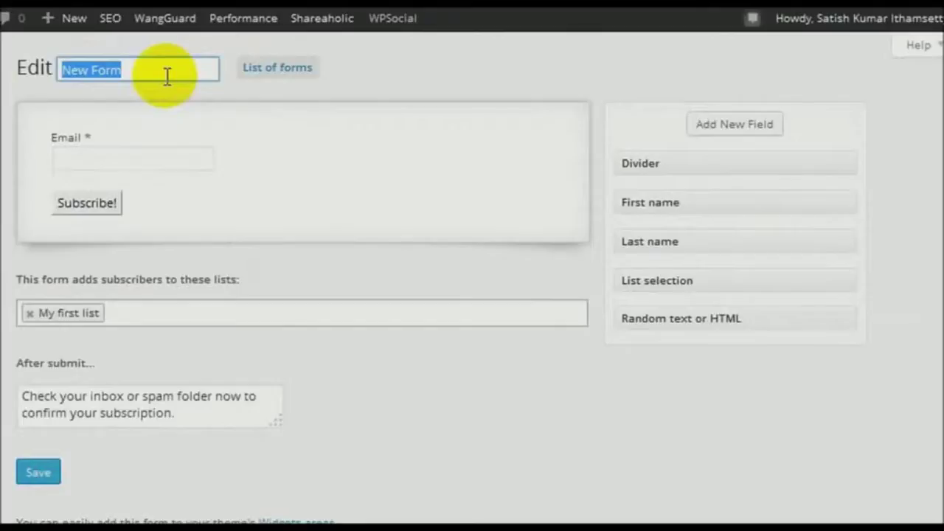
{"action": "type", "text": "Sample 1"}
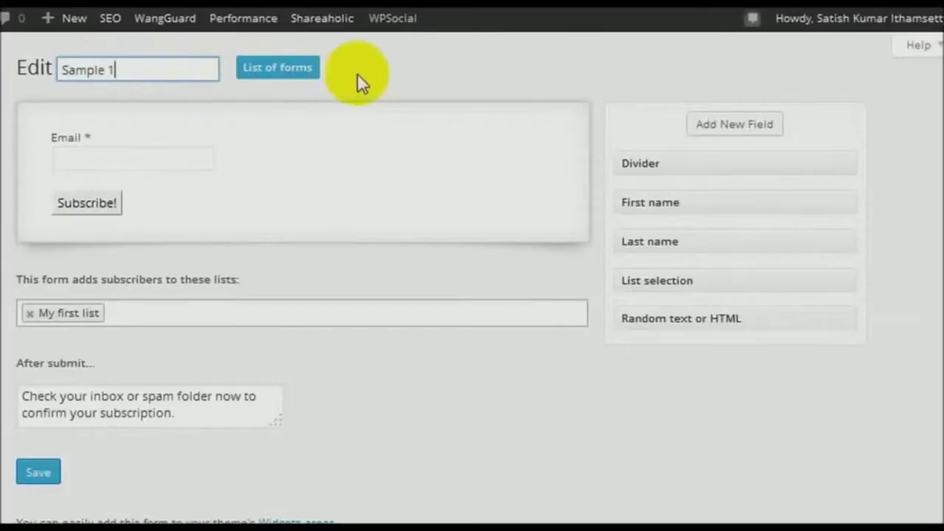
{"action": "left_click", "coordinate": [391, 78]}
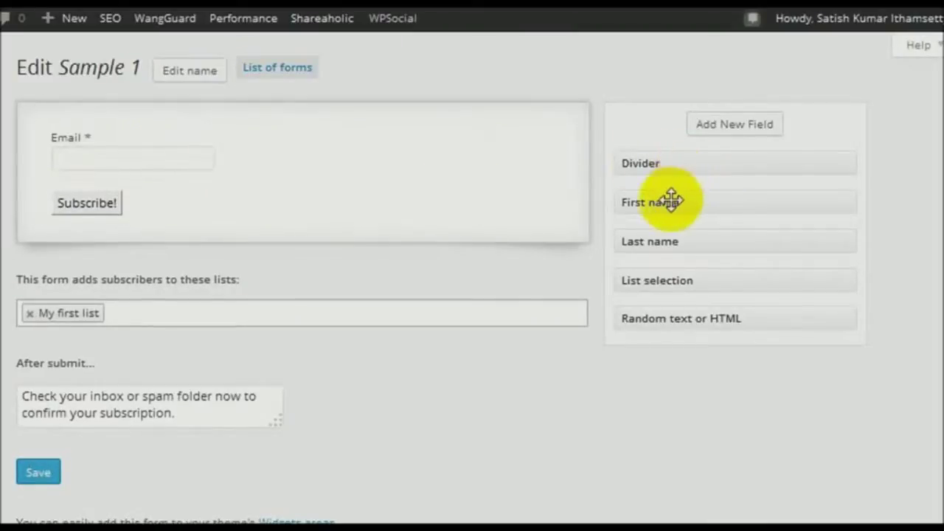
Add the First name field above Email in the Sample 1 form and save the form.
{"action": "left_click_drag", "start_coordinate": [668, 200], "coordinate": [299, 150]}
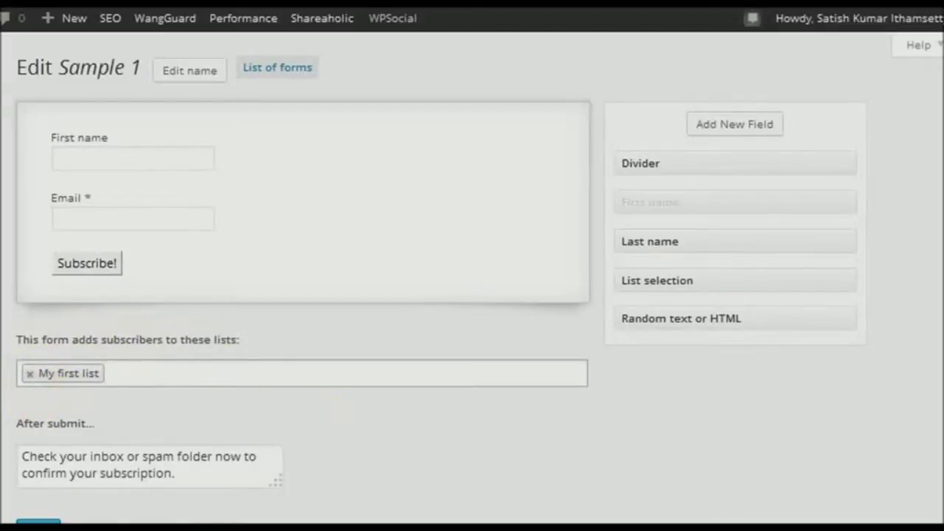
{"action": "scroll", "coordinate": [472, 281], "scroll_direction": "down", "scroll_amount": 3}
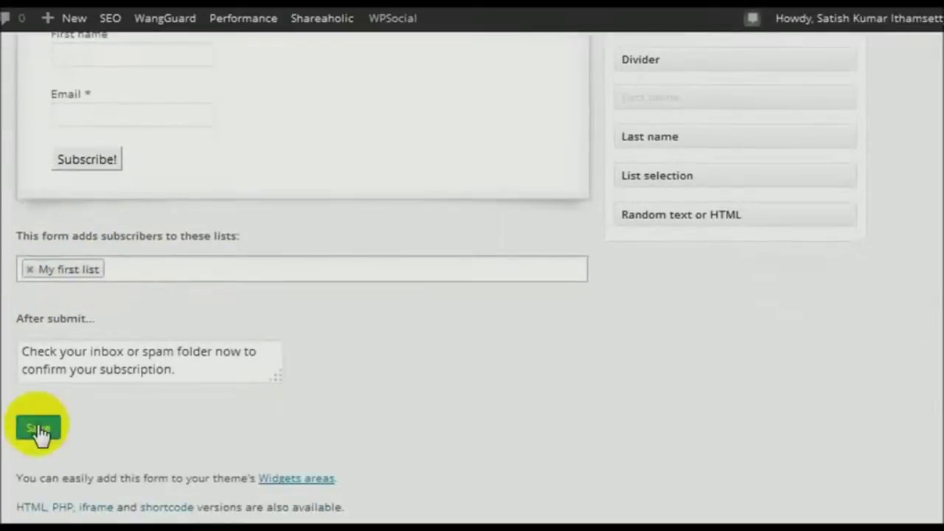
{"action": "left_click", "coordinate": [39, 428]}
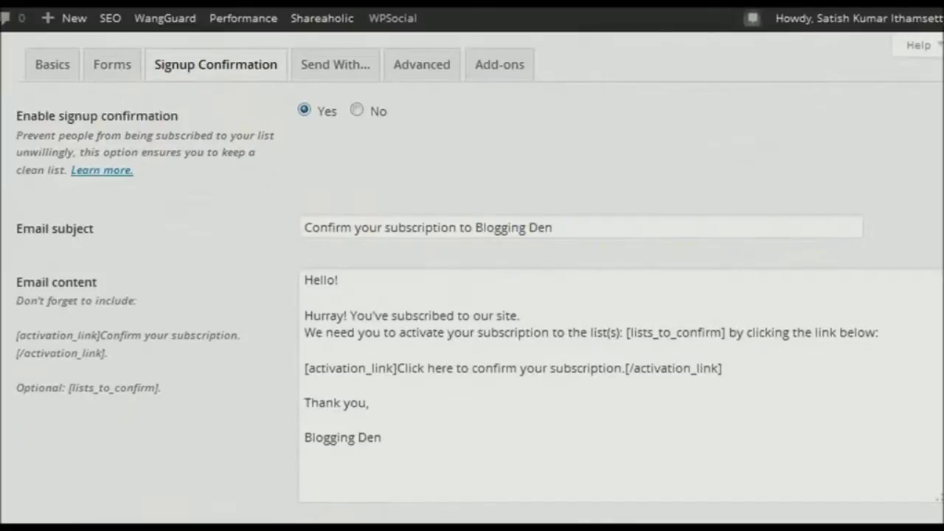
Review the signup confirmation email, keep MailPoet page as the confirmation page and save the settings.
{"action": "scroll", "coordinate": [472, 280], "scroll_direction": "down", "scroll_amount": 3}
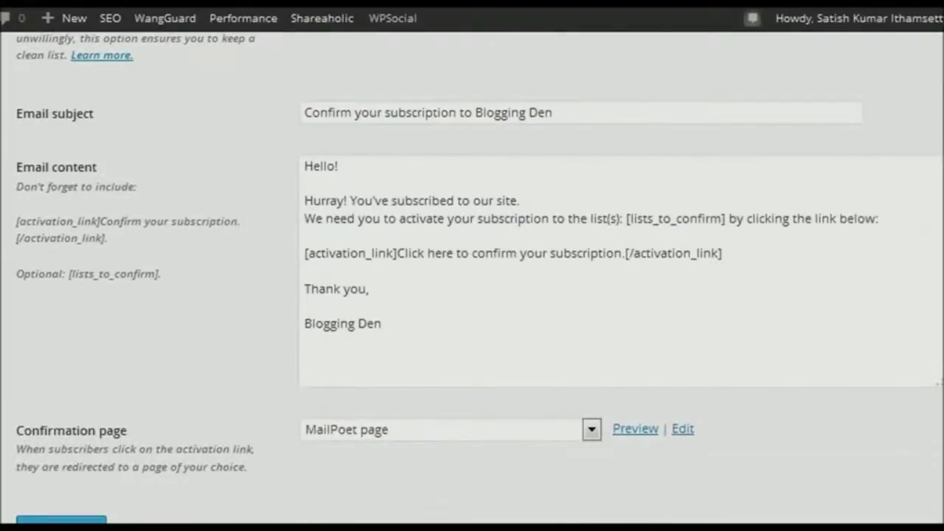
{"action": "scroll", "coordinate": [472, 280], "scroll_direction": "down", "scroll_amount": 1}
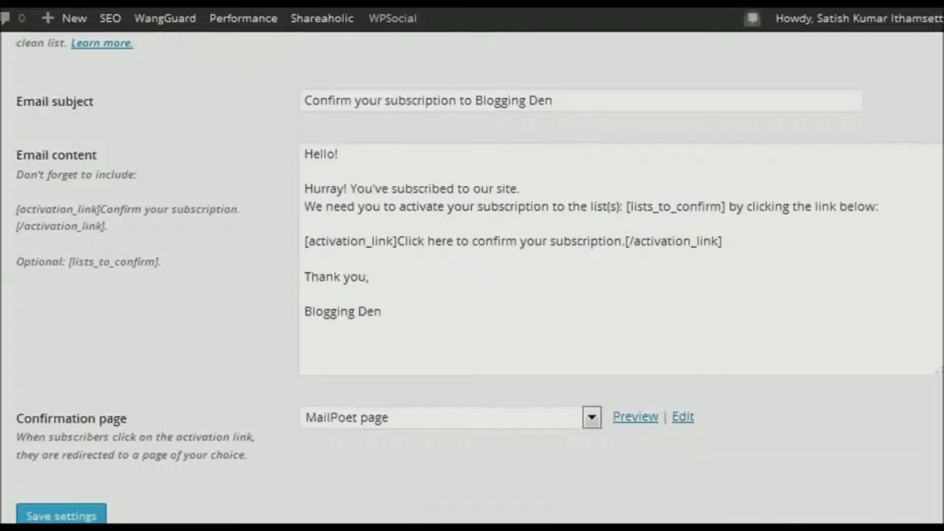
{"action": "scroll", "coordinate": [622, 295], "scroll_direction": "down", "scroll_amount": 3}
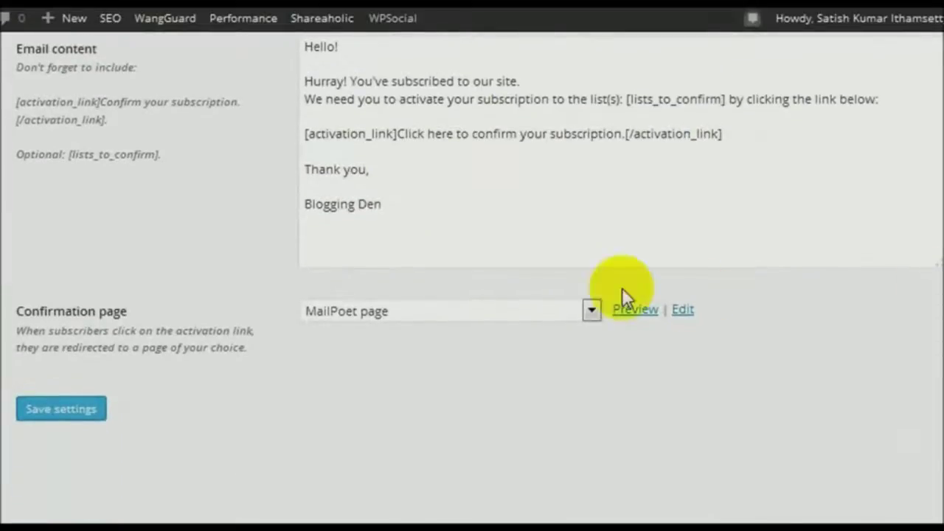
{"action": "left_click", "coordinate": [554, 309]}
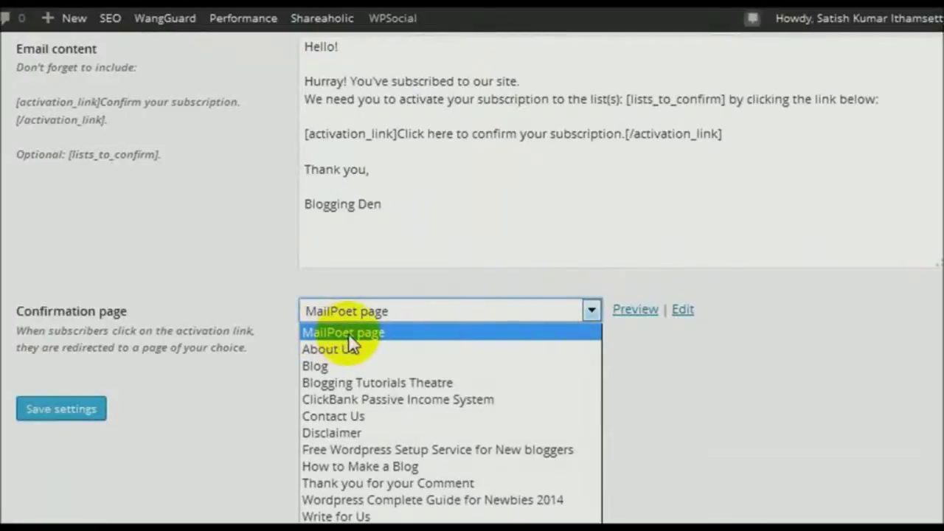
{"action": "left_click", "coordinate": [198, 368]}
{"action": "left_click", "coordinate": [59, 413]}
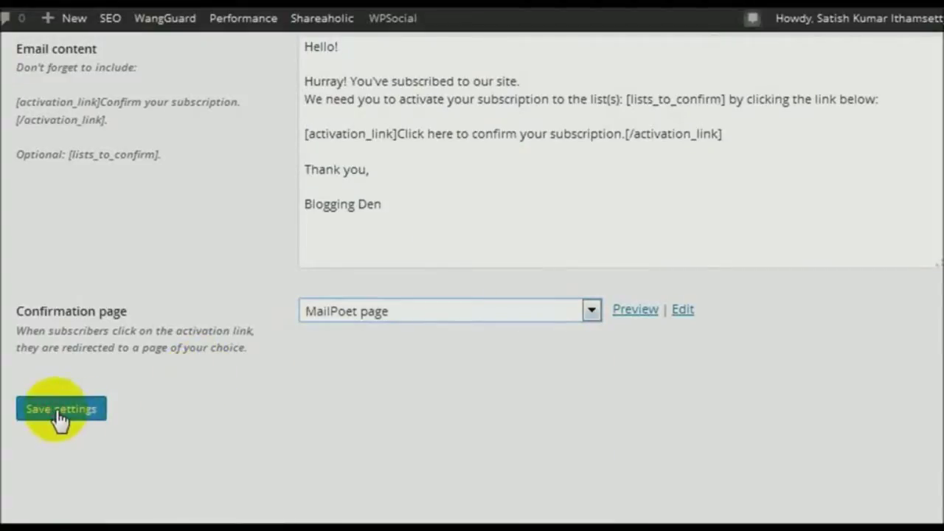
Open the sending method settings and examine the delivery method, test e-mail address and sending limit.
{"action": "left_click", "coordinate": [316, 78]}
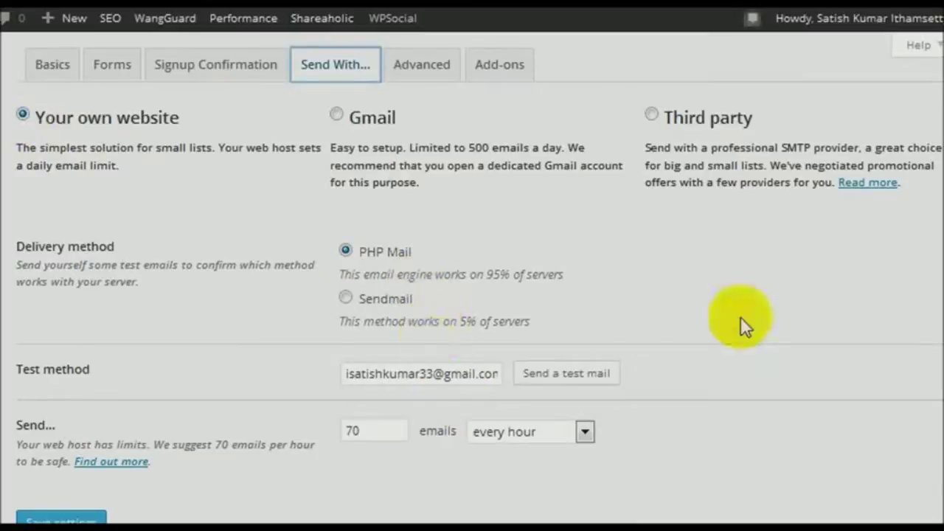
{"action": "scroll", "coordinate": [351, 385], "scroll_direction": "down", "scroll_amount": 3}
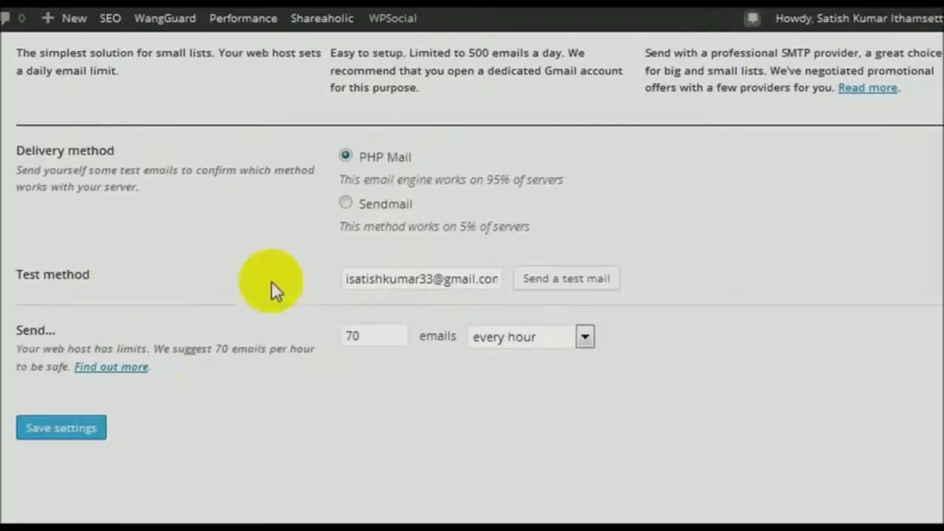
{"action": "left_click_drag", "start_coordinate": [479, 284], "coordinate": [342, 286]}
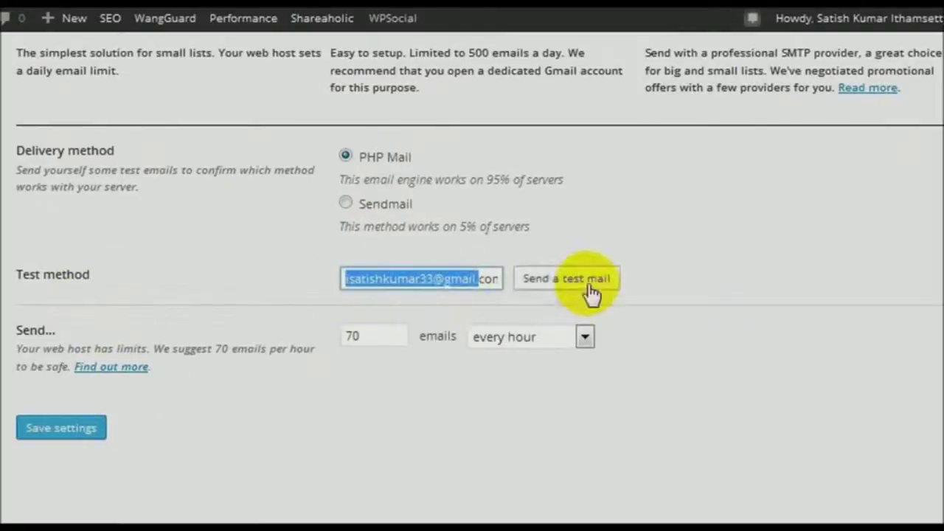
{"action": "left_click", "coordinate": [537, 308]}
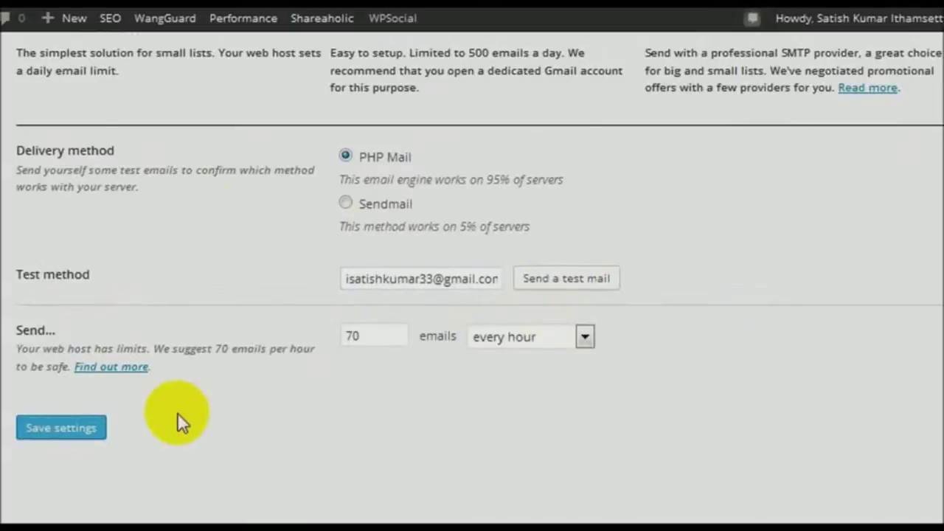
Save the sending method settings, and review and save the Advanced settings, keeping the reply-to, bounce email, cron and debug options.
{"action": "left_click", "coordinate": [66, 429]}
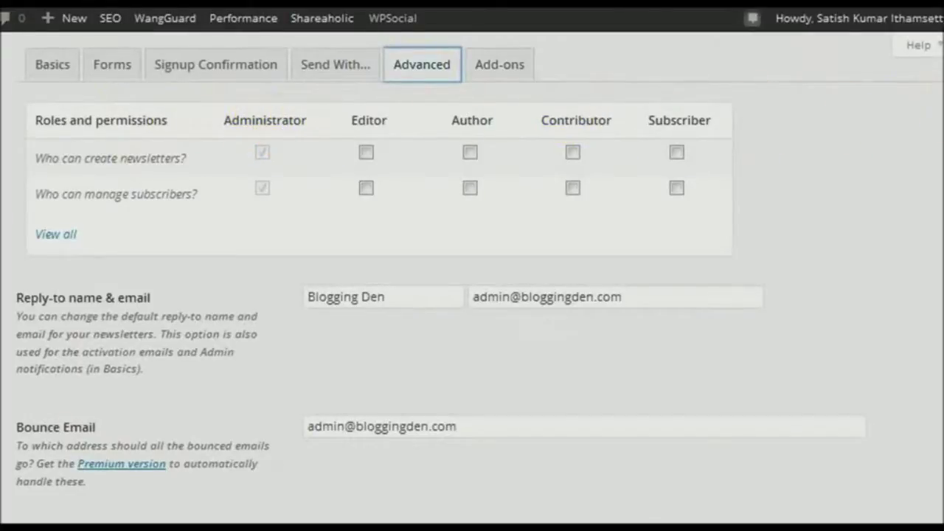
{"action": "scroll", "coordinate": [472, 277], "scroll_direction": "down", "scroll_amount": 2}
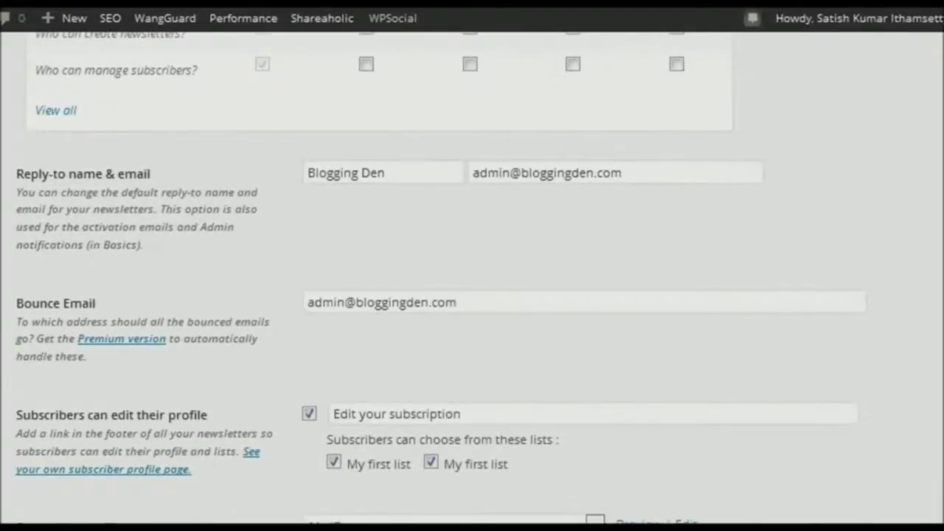
{"action": "scroll", "coordinate": [471, 277], "scroll_direction": "down", "scroll_amount": 1}
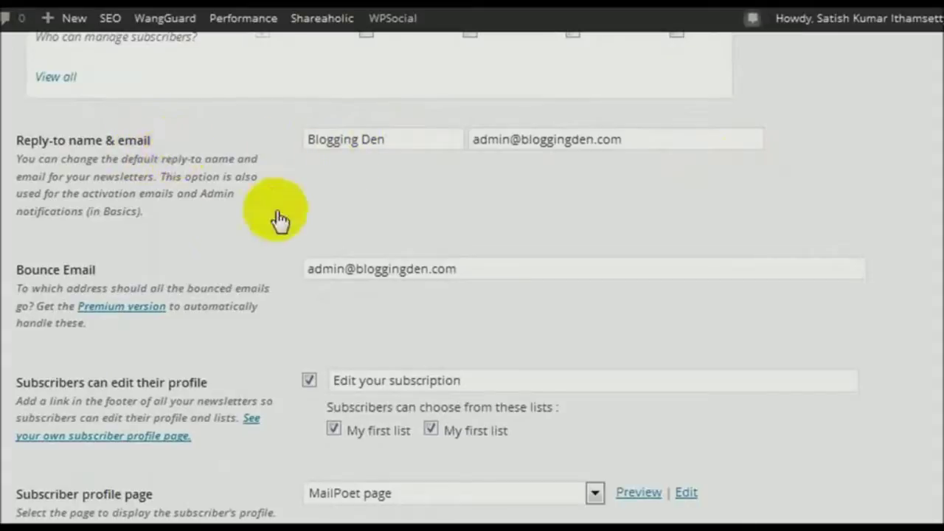
{"action": "left_click", "coordinate": [471, 266]}
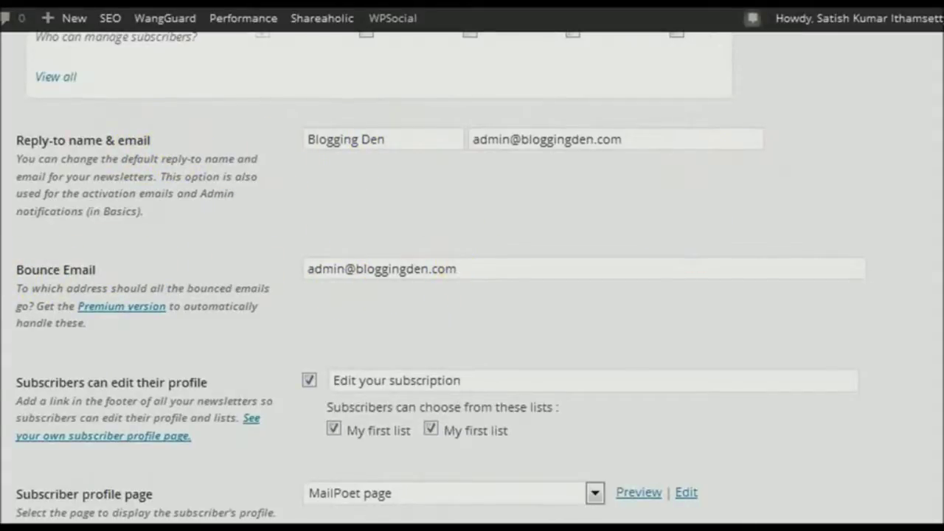
{"action": "scroll", "coordinate": [439, 275], "scroll_direction": "down", "scroll_amount": 14}
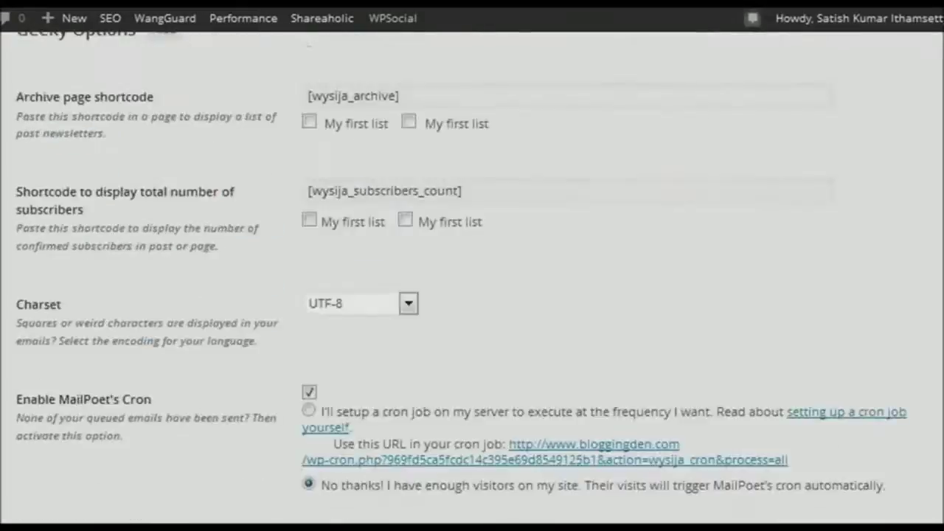
{"action": "scroll", "coordinate": [439, 275], "scroll_direction": "down", "scroll_amount": 6}
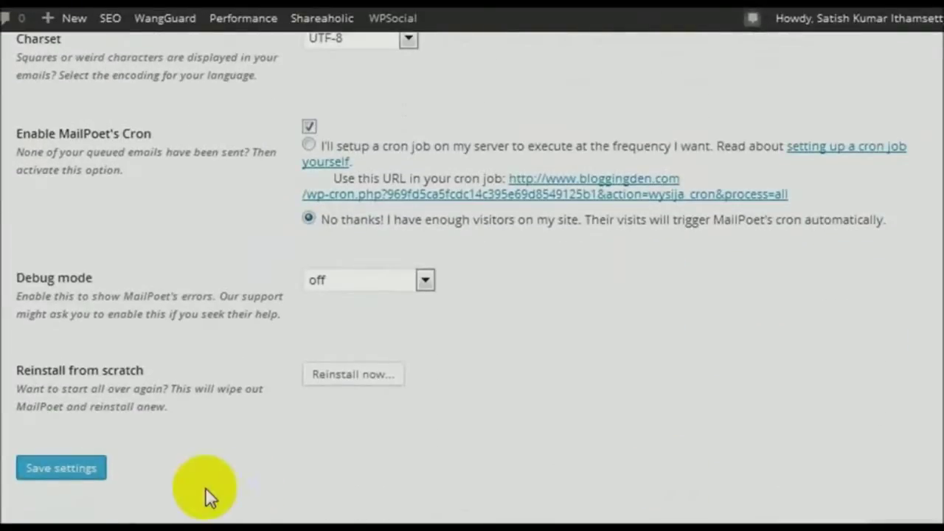
{"action": "left_click", "coordinate": [86, 473]}
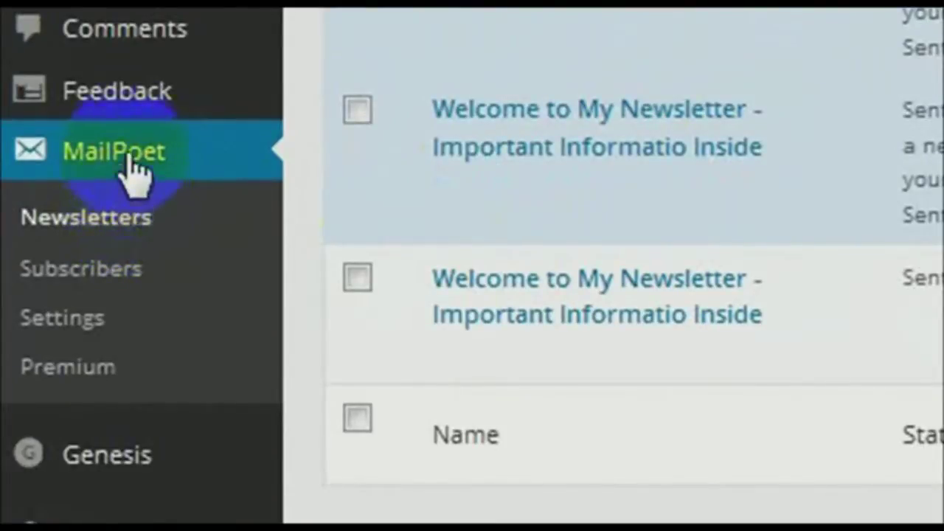
Create a new email as an automatic newsletter that is sent when someone subscribes to the list.
{"action": "left_click", "coordinate": [116, 228]}
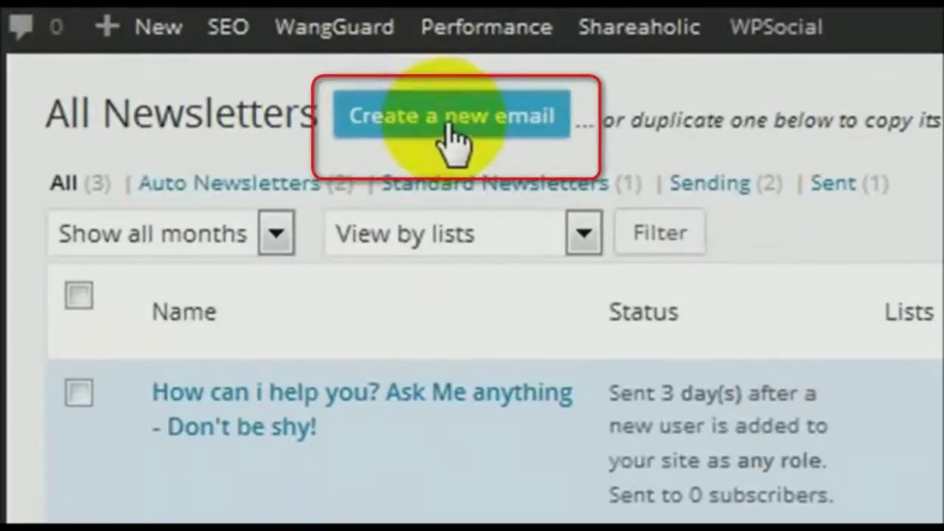
{"action": "left_click", "coordinate": [453, 136]}
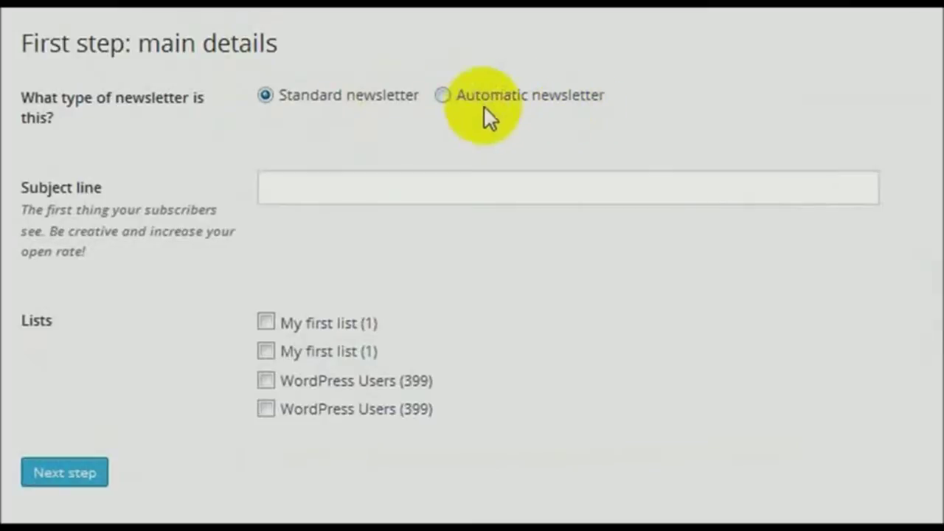
{"action": "left_click", "coordinate": [443, 97]}
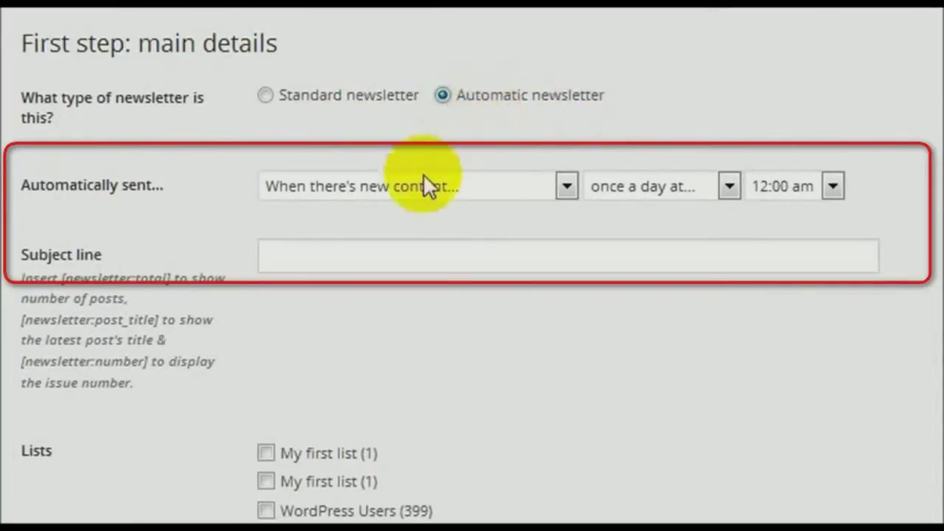
{"action": "left_click", "coordinate": [372, 190]}
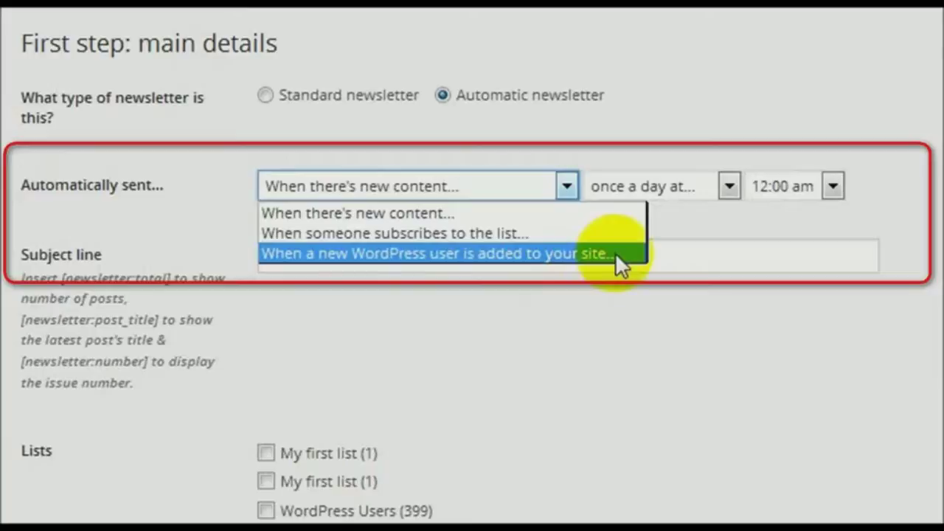
{"action": "left_click", "coordinate": [496, 233]}
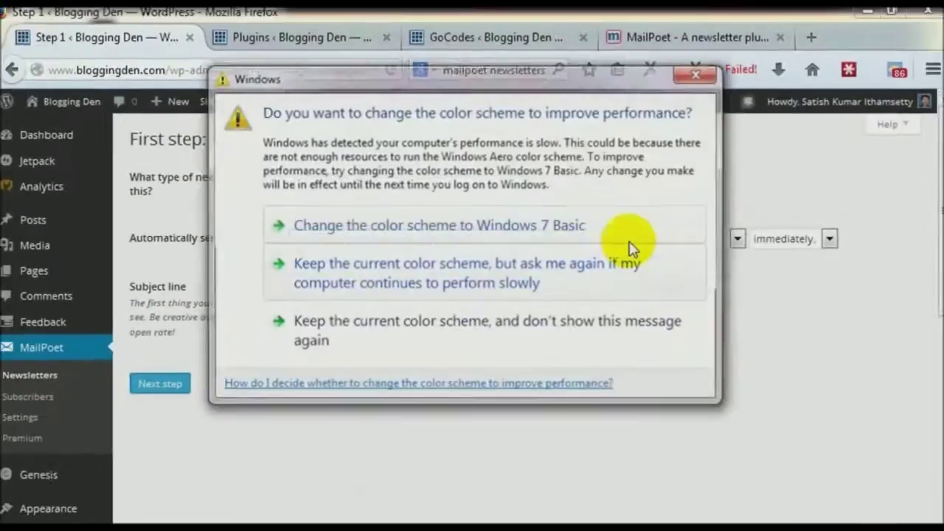
{"action": "left_click", "coordinate": [695, 74]}
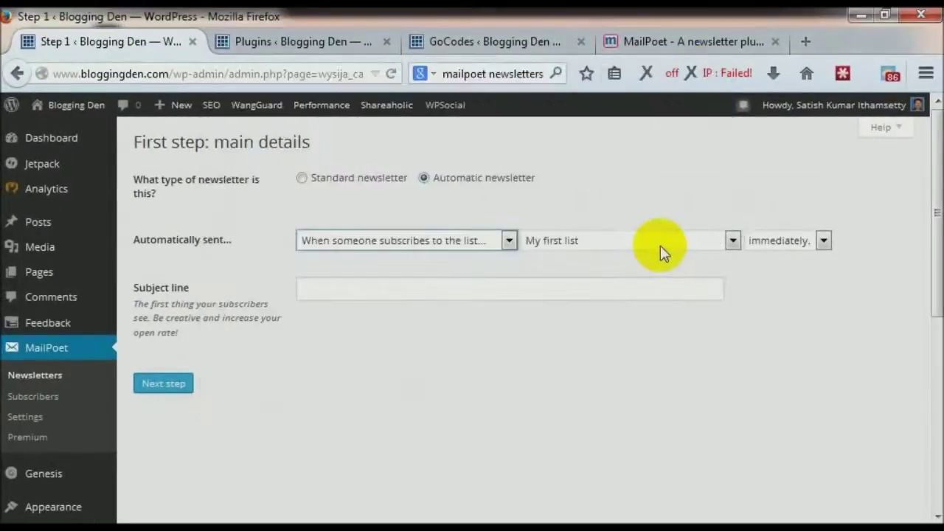
Choose My first list for the automatic newsletter and set it to be sent 2 day(s) after.
{"action": "left_click", "coordinate": [659, 242]}
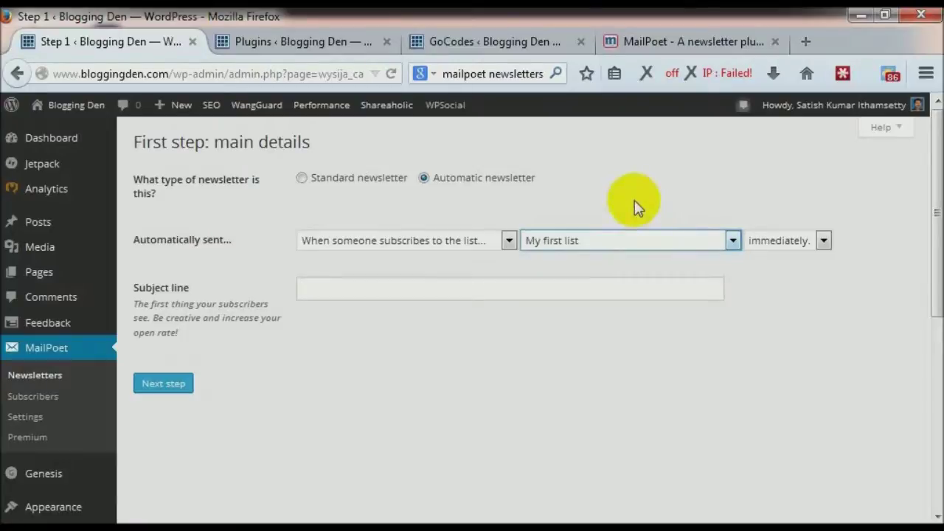
{"action": "left_click", "coordinate": [628, 247]}
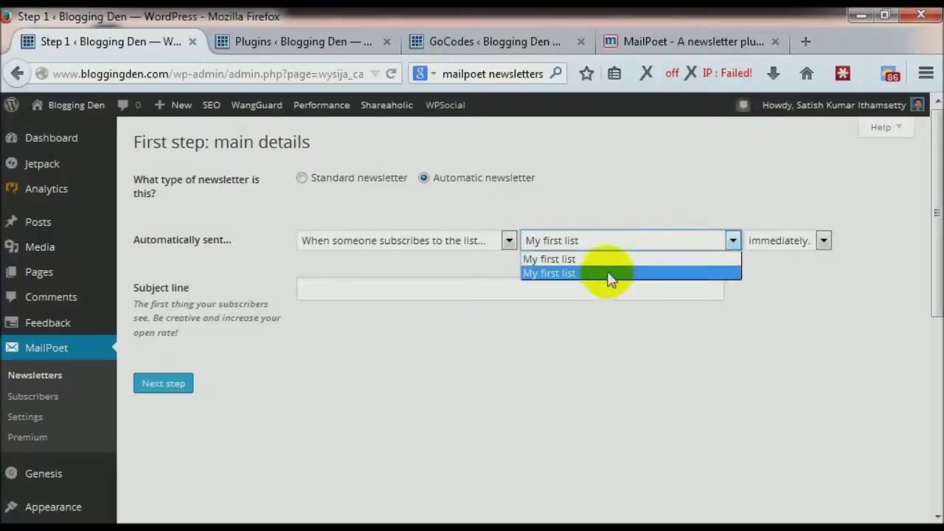
{"action": "left_click", "coordinate": [601, 258]}
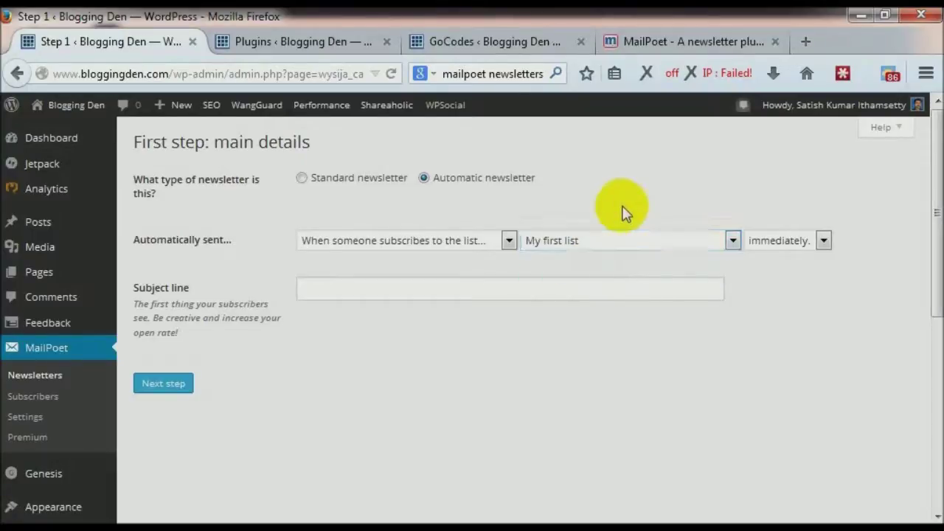
{"action": "left_click", "coordinate": [822, 241]}
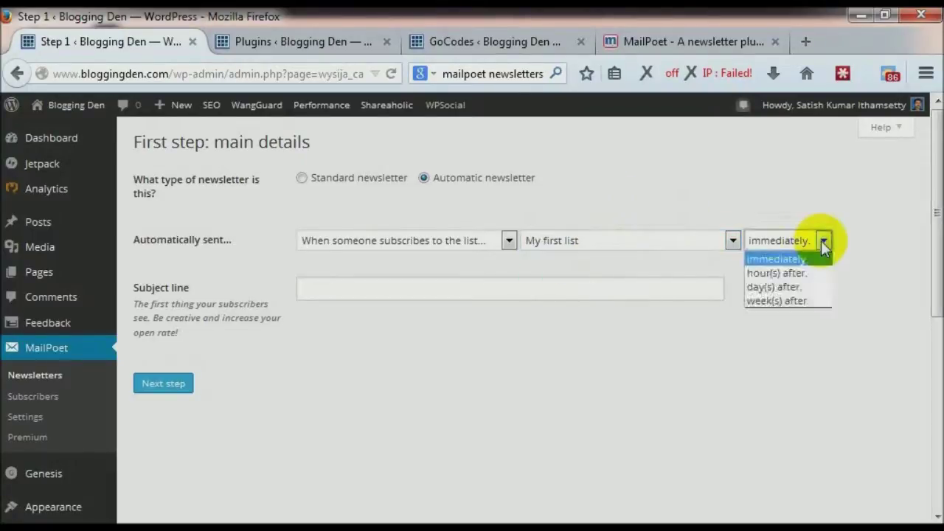
{"action": "left_click", "coordinate": [805, 288]}
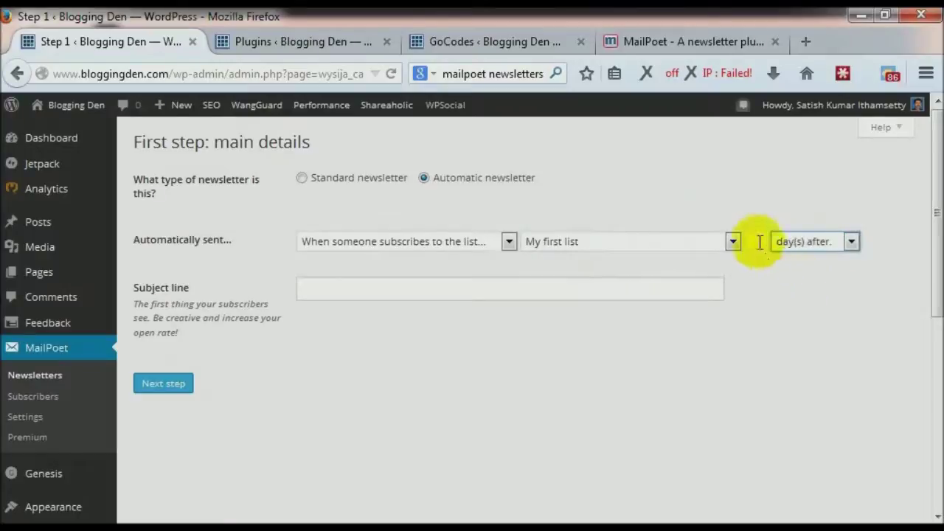
{"action": "left_click", "coordinate": [758, 241]}
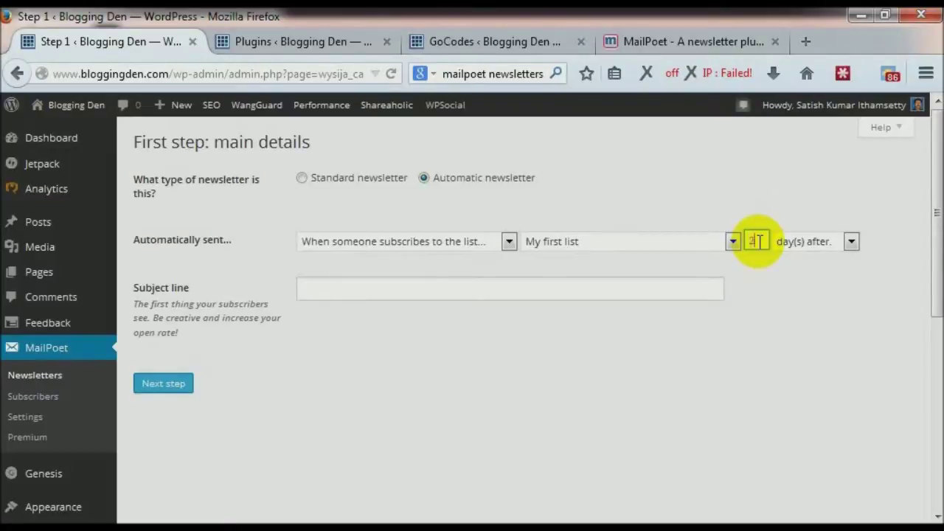
{"action": "left_click", "coordinate": [564, 288]}
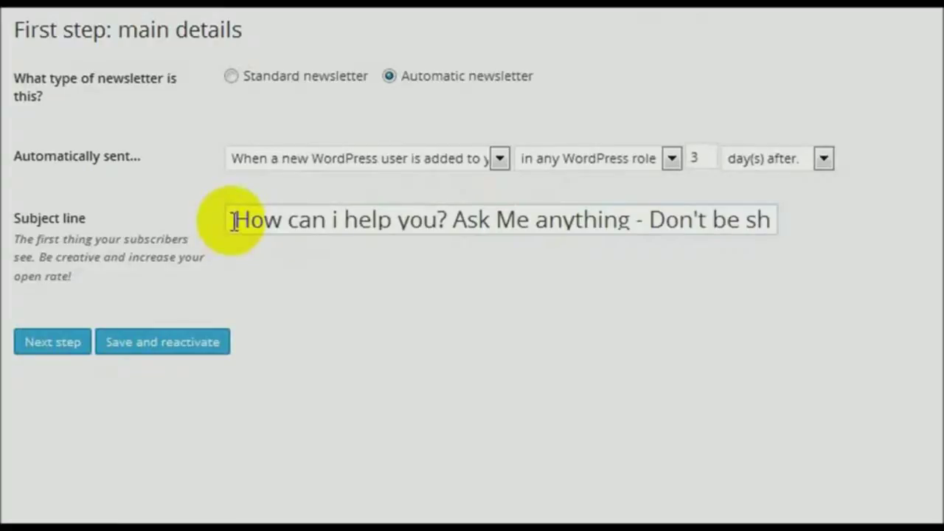
Review the subject line "How can i help you? Ask Me anything - Don't be shy!" and continue to the newsletter's content editor.
{"action": "left_click_drag", "start_coordinate": [233, 221], "coordinate": [790, 214]}
{"action": "left_click", "coordinate": [456, 221]}
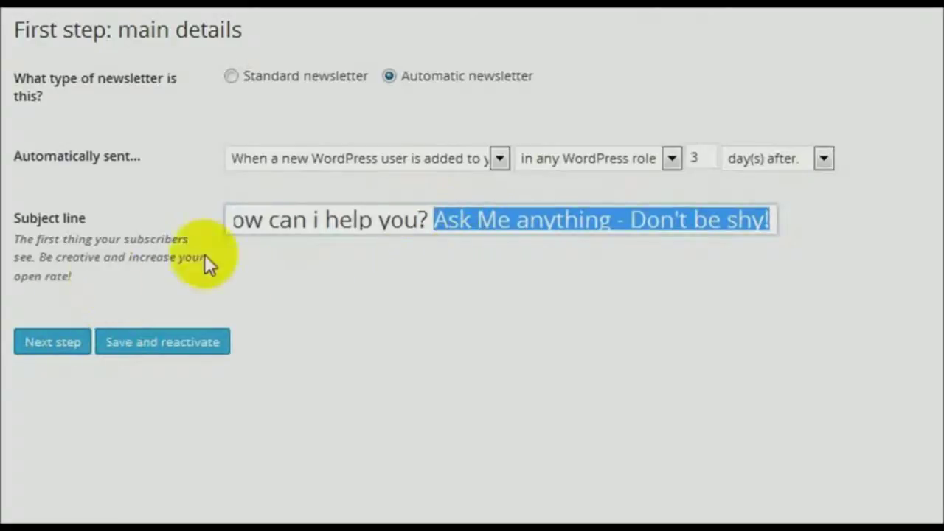
{"action": "left_click", "coordinate": [243, 215]}
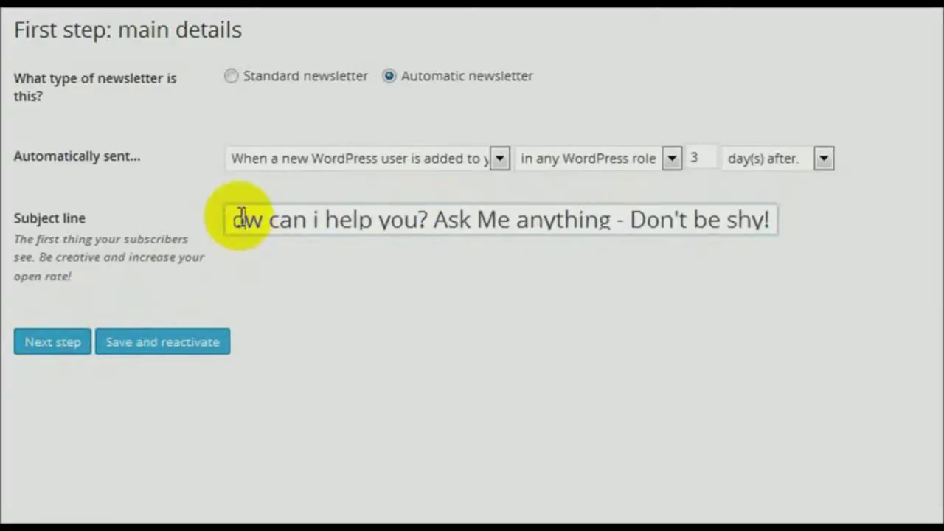
{"action": "left_click", "coordinate": [49, 348]}
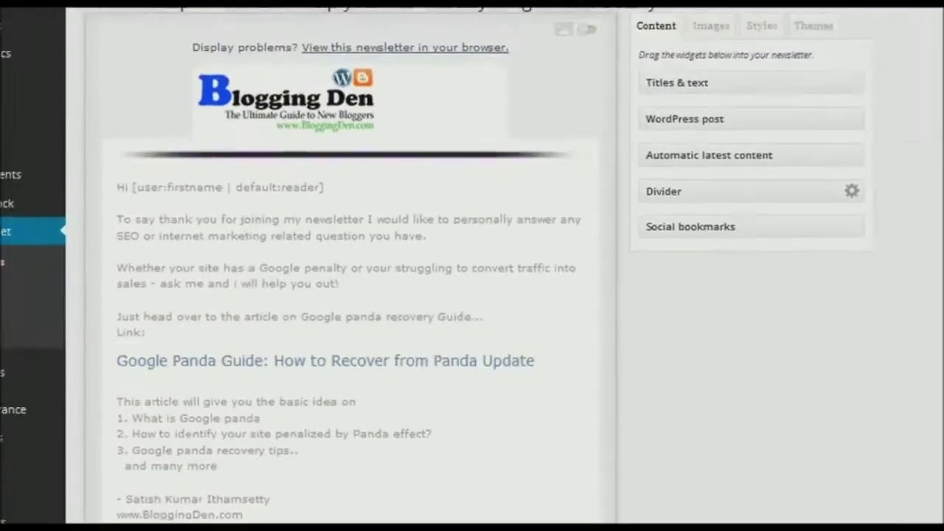
Add a Titles & text block between the Blogging Den header and the divider, containing "This is sample".
{"action": "mouse_move", "coordinate": [275, 61]}
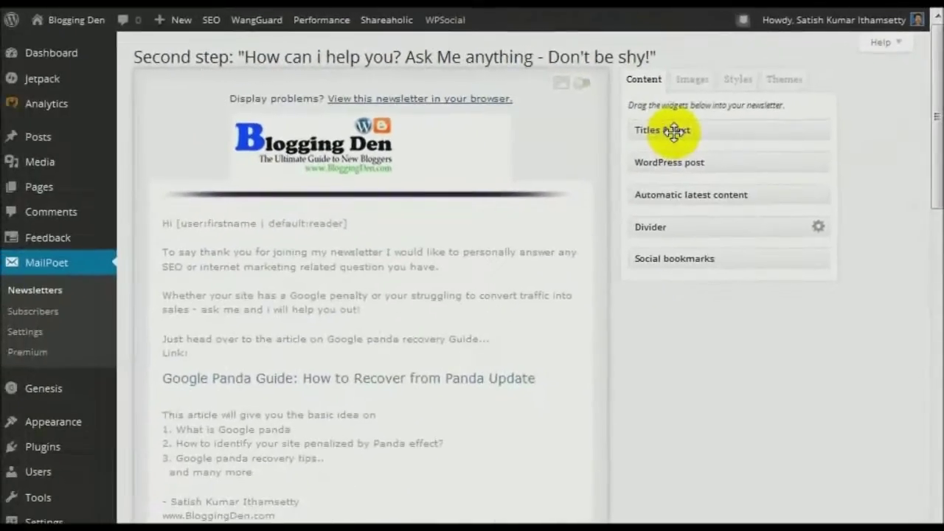
{"action": "left_click_drag", "start_coordinate": [673, 130], "coordinate": [337, 193]}
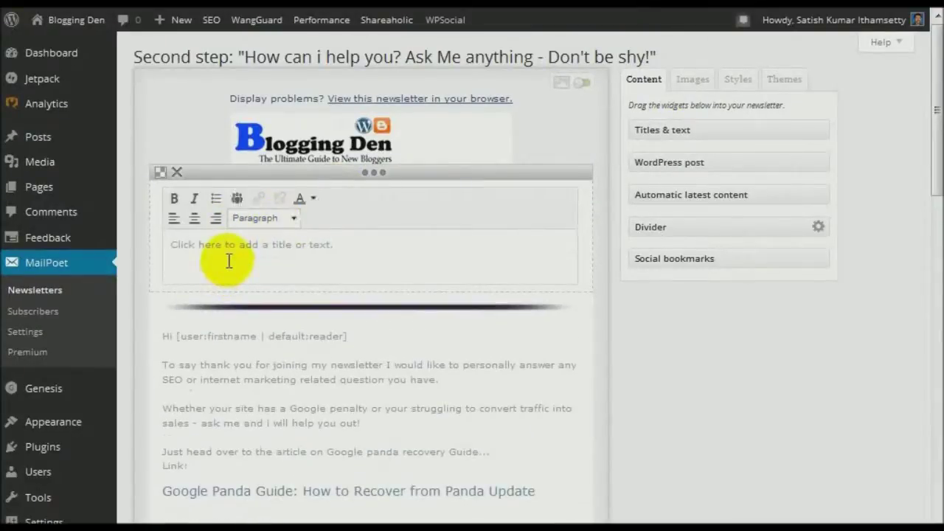
{"action": "left_click", "coordinate": [229, 261]}
{"action": "type", "text": "This"}
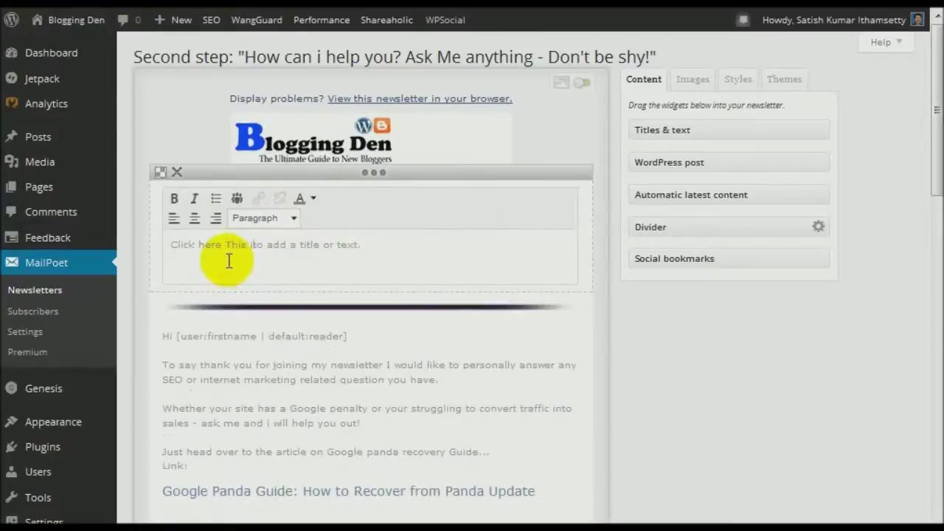
{"action": "key", "text": "ctrl+a"}
{"action": "type", "text": "This "}
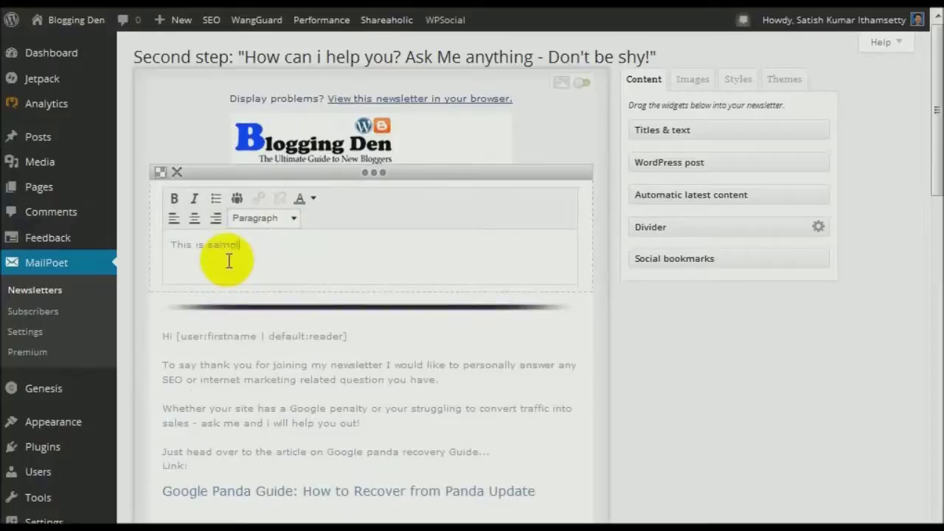
{"action": "type", "text": "is sample"}
View the shortcodes available for the word "sample" without inserting one, and delete the sample text block from the newsletter.
{"action": "left_click_drag", "start_coordinate": [254, 247], "coordinate": [207, 250]}
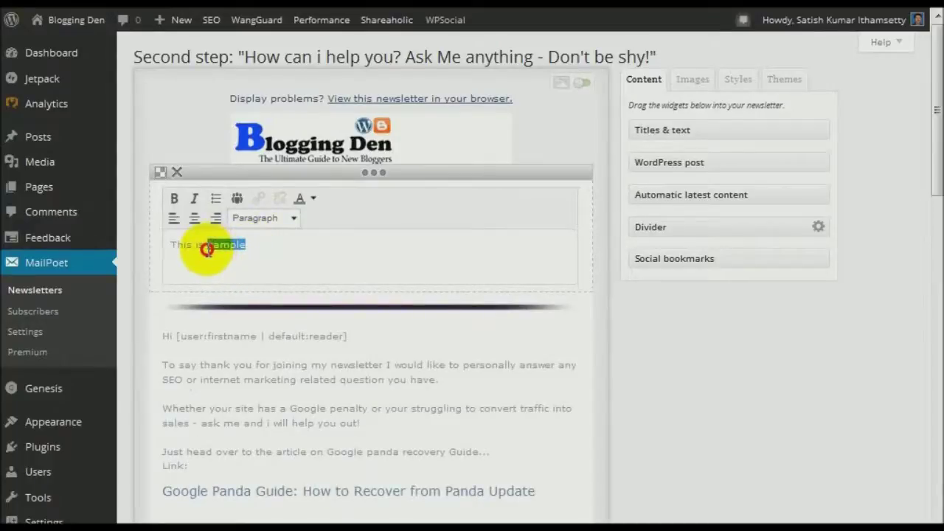
{"action": "left_click", "coordinate": [237, 198]}
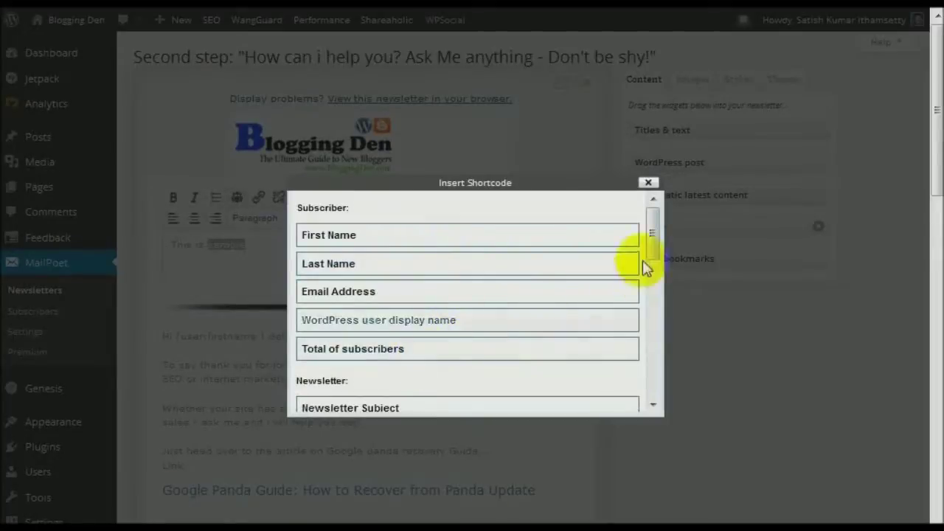
{"action": "left_click_drag", "start_coordinate": [658, 245], "coordinate": [647, 184]}
{"action": "left_click", "coordinate": [648, 183]}
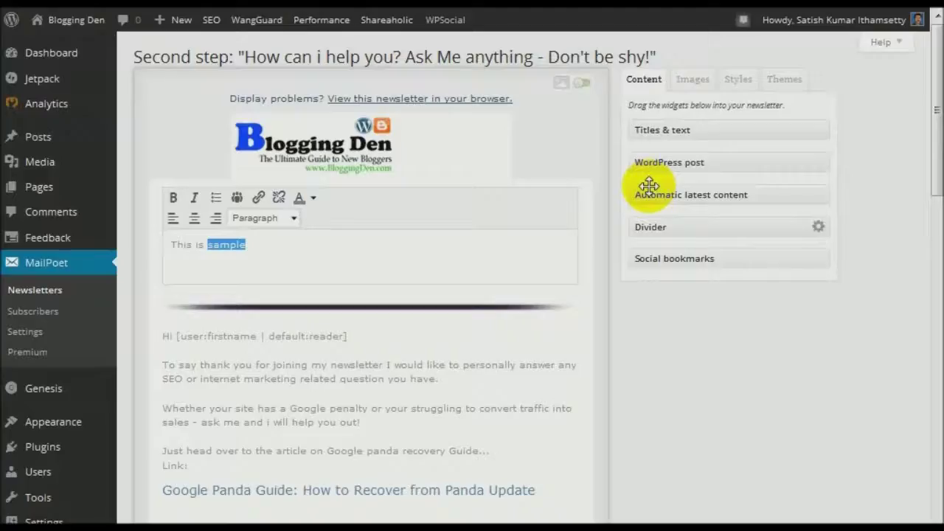
{"action": "mouse_move", "coordinate": [443, 190]}
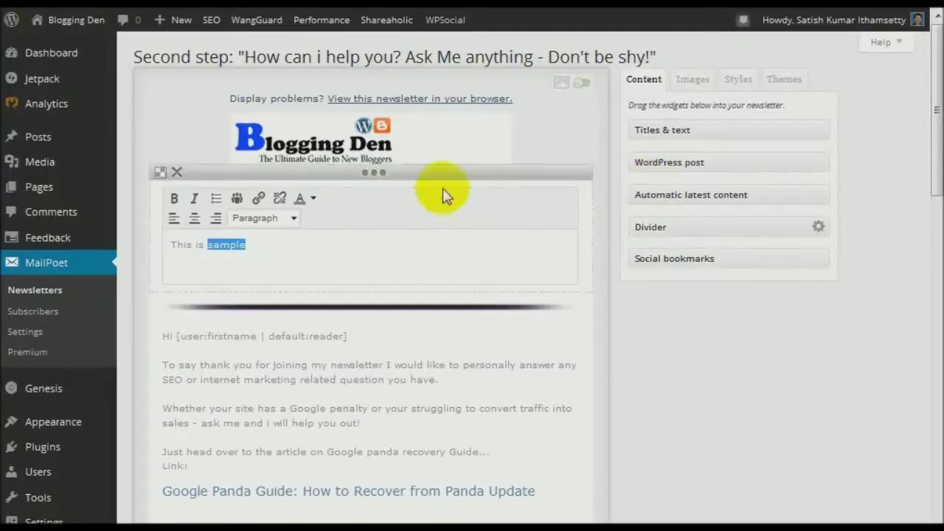
{"action": "left_click", "coordinate": [176, 174]}
Add the third picture in the first row of the WordPress posts' images, headed "Do you know", to the newsletter's image collection.
{"action": "mouse_move", "coordinate": [317, 140]}
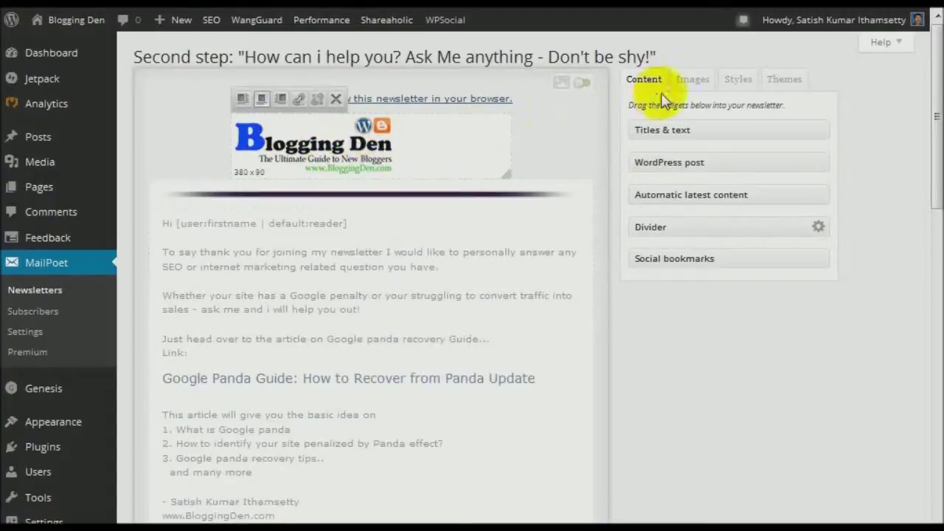
{"action": "left_click", "coordinate": [693, 81]}
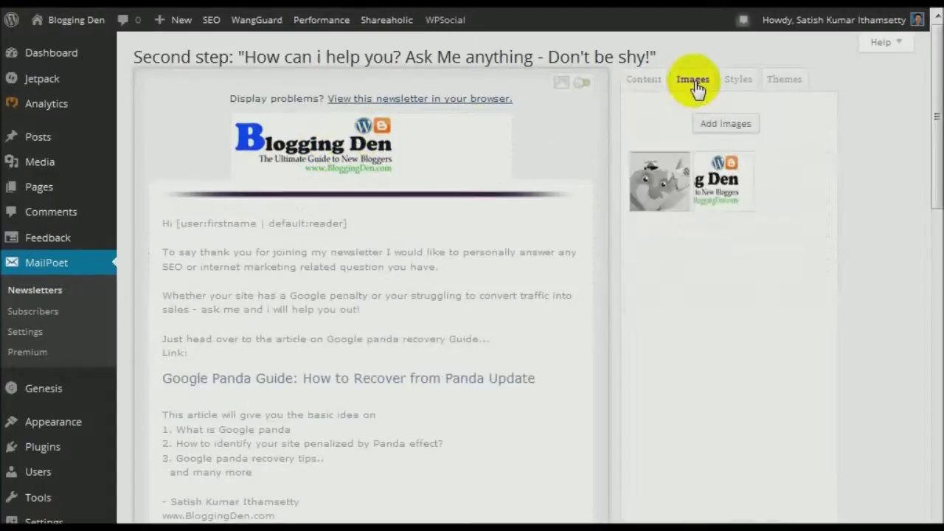
{"action": "left_click", "coordinate": [718, 127]}
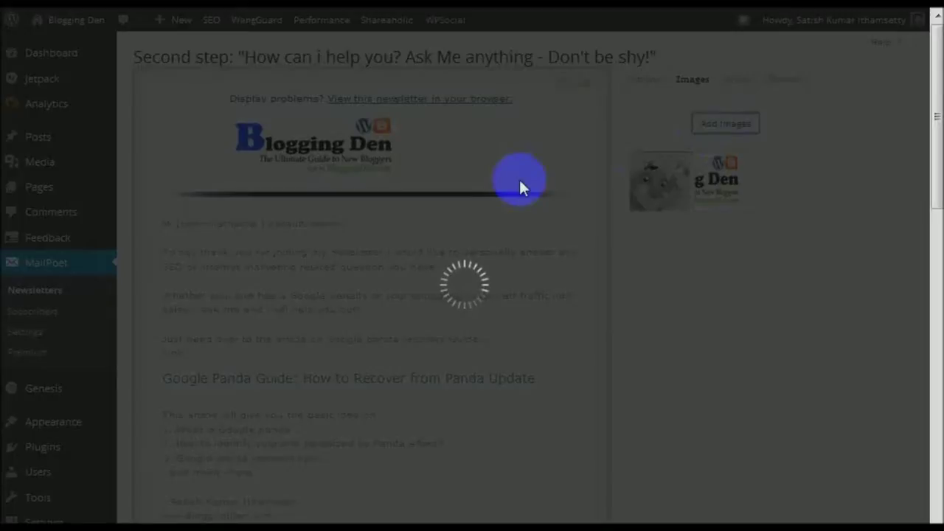
{"action": "left_click", "coordinate": [415, 207]}
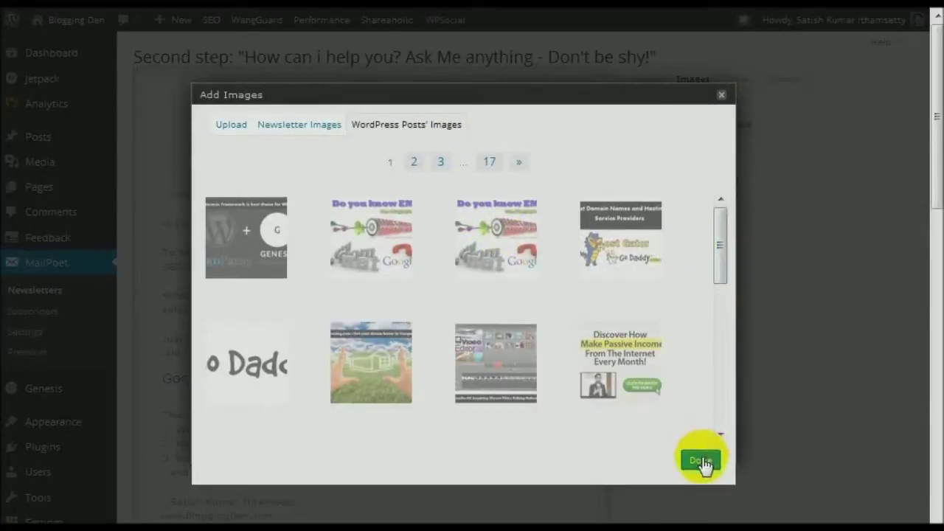
{"action": "left_click", "coordinate": [538, 248]}
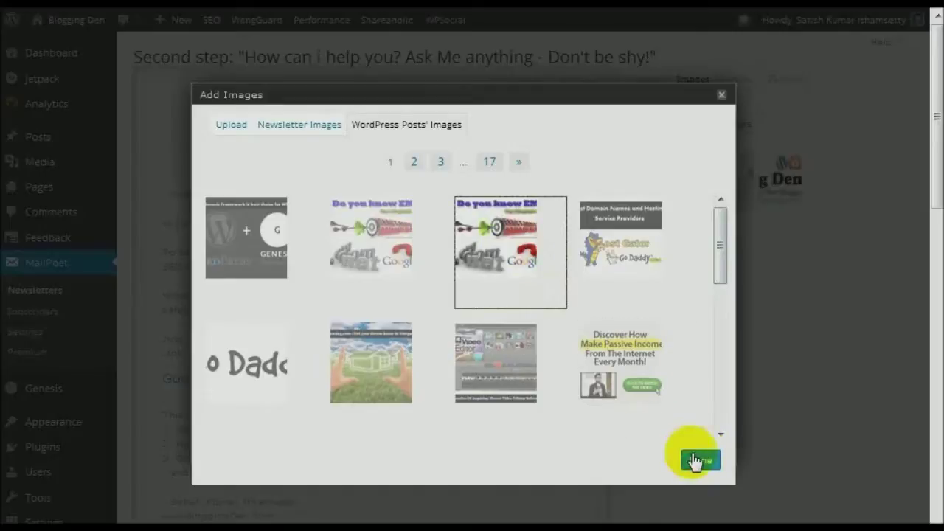
{"action": "left_click", "coordinate": [697, 460]}
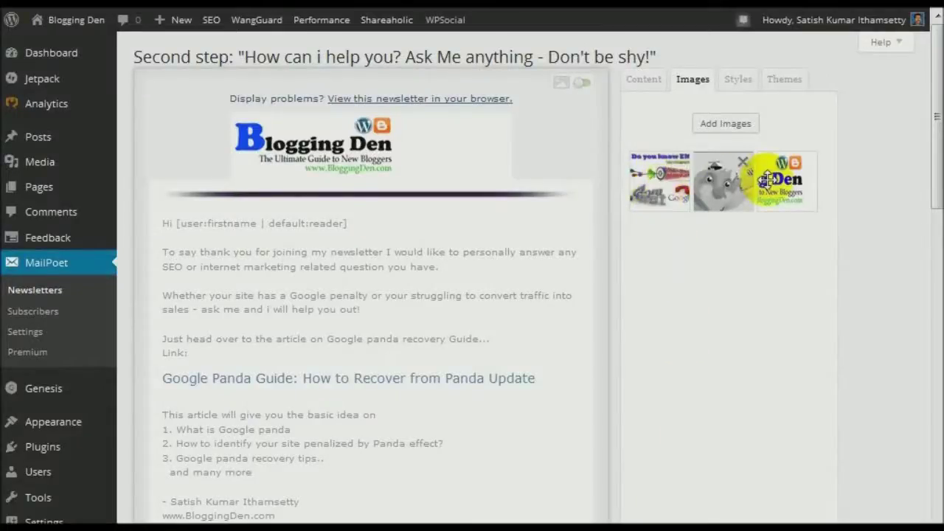
Remove the Blogging Den logo from the newsletter header and place it there again from the image collection.
{"action": "mouse_move", "coordinate": [362, 135]}
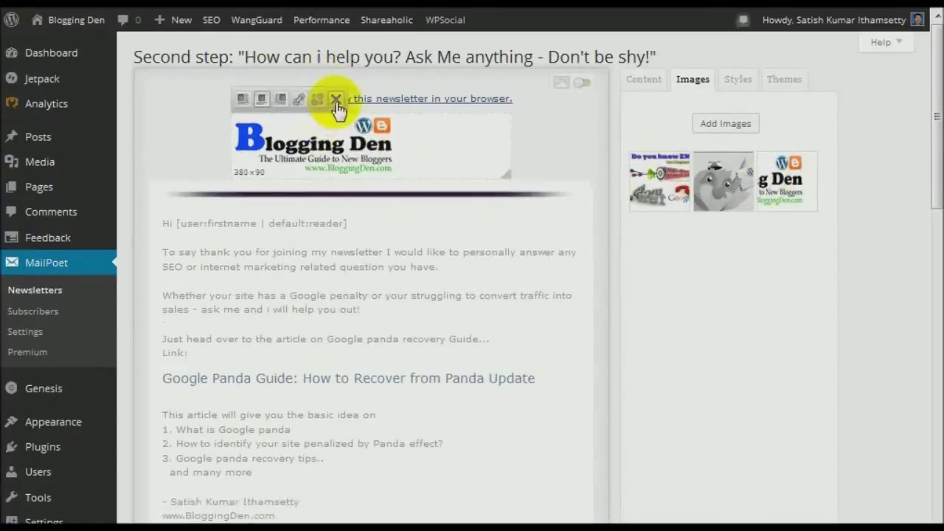
{"action": "left_click", "coordinate": [335, 99]}
{"action": "left_click_drag", "start_coordinate": [797, 188], "coordinate": [367, 155]}
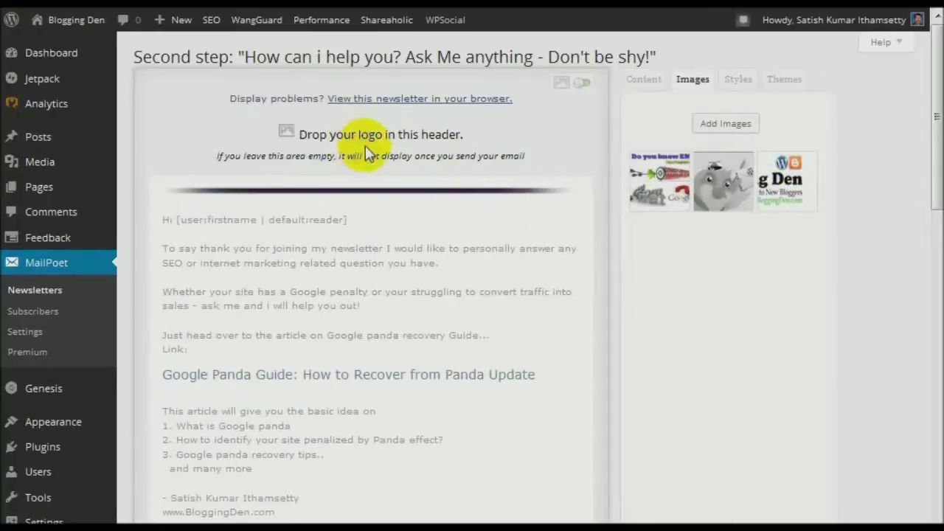
{"action": "left_click_drag", "start_coordinate": [769, 179], "coordinate": [352, 120]}
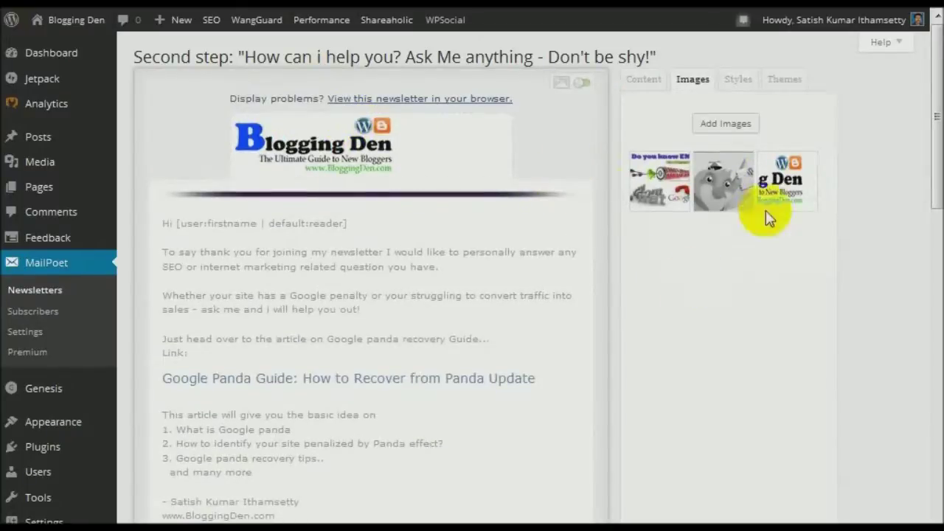
Return to the content widgets and open the greeting text block beneath the header divider for editing.
{"action": "left_click", "coordinate": [643, 81]}
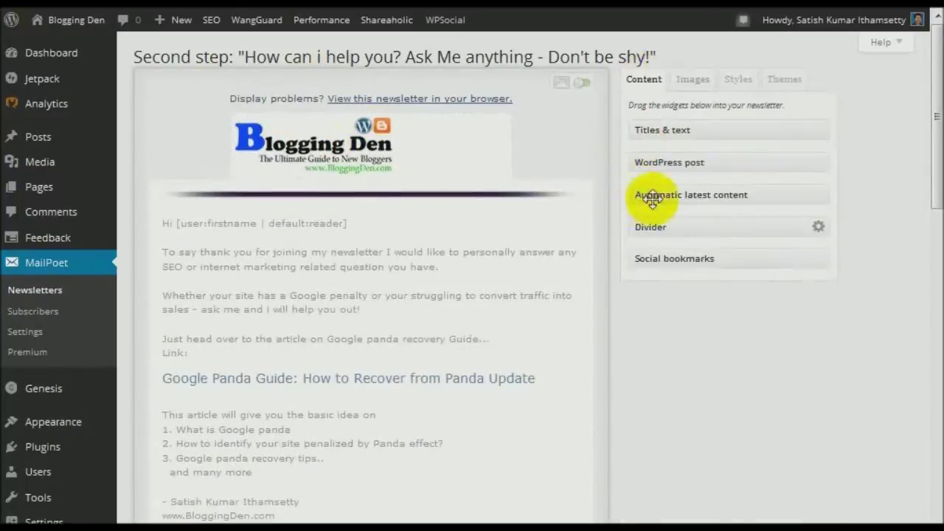
{"action": "mouse_move", "coordinate": [654, 130]}
{"action": "left_mouse_down"}
{"action": "mouse_move", "coordinate": [472, 253]}
{"action": "mouse_move", "coordinate": [384, 287]}
{"action": "mouse_move", "coordinate": [573, 222]}
{"action": "mouse_move", "coordinate": [743, 125]}
{"action": "left_mouse_up"}
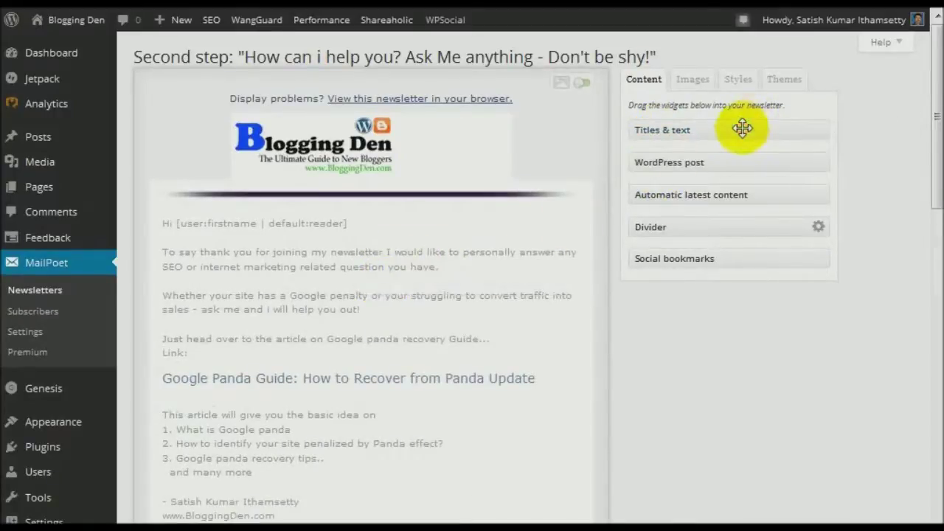
{"action": "left_click", "coordinate": [349, 304]}
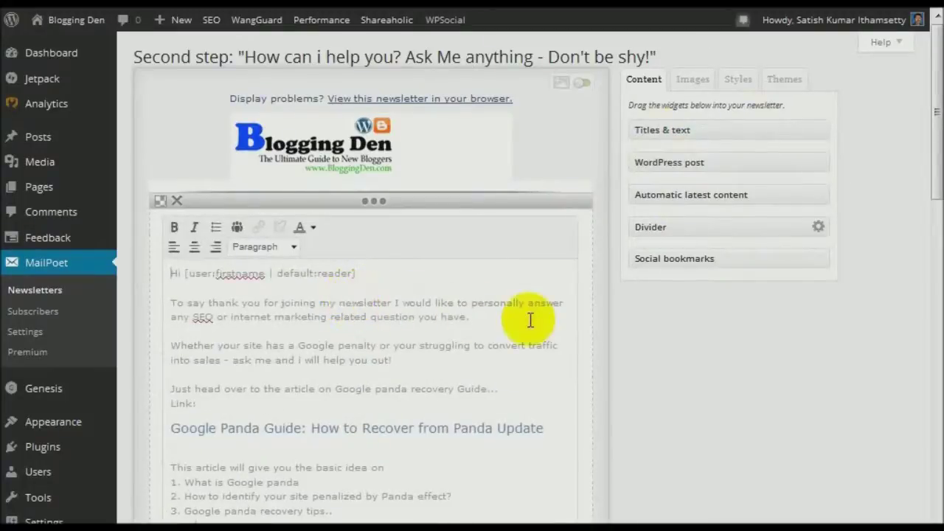
Open the automatic latest content block's selection options and review the maximum posts choices, display options and batch insert options.
{"action": "left_click", "coordinate": [935, 180]}
{"action": "left_click_drag", "start_coordinate": [938, 186], "coordinate": [939, 312]}
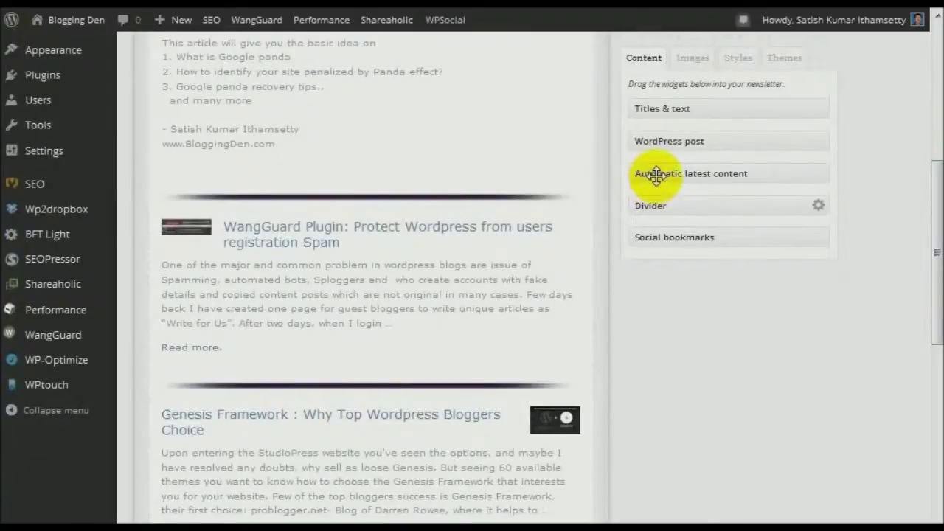
{"action": "left_click_drag", "start_coordinate": [656, 174], "coordinate": [663, 205]}
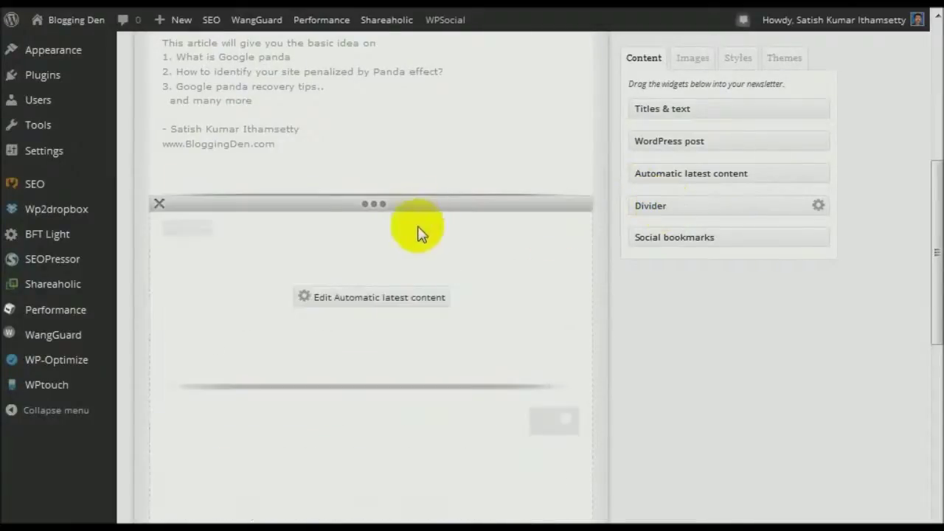
{"action": "mouse_move", "coordinate": [485, 308]}
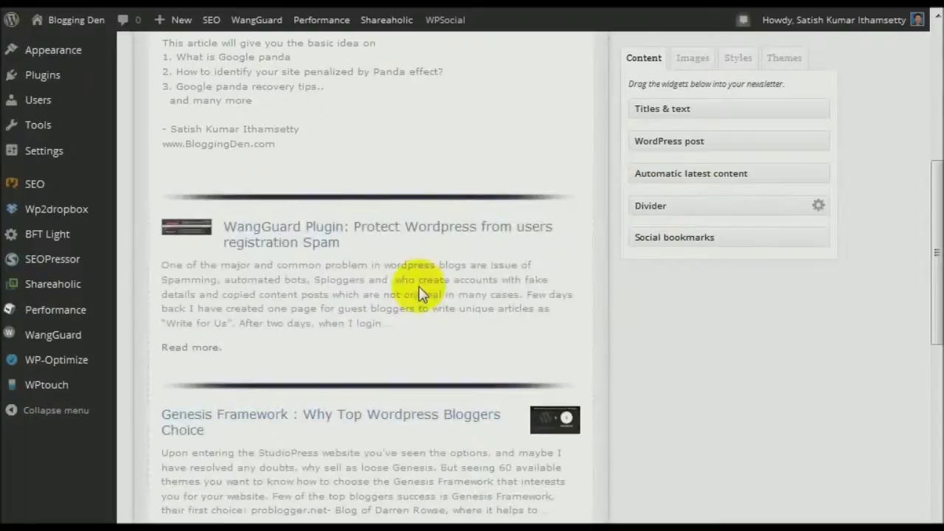
{"action": "left_click", "coordinate": [398, 299]}
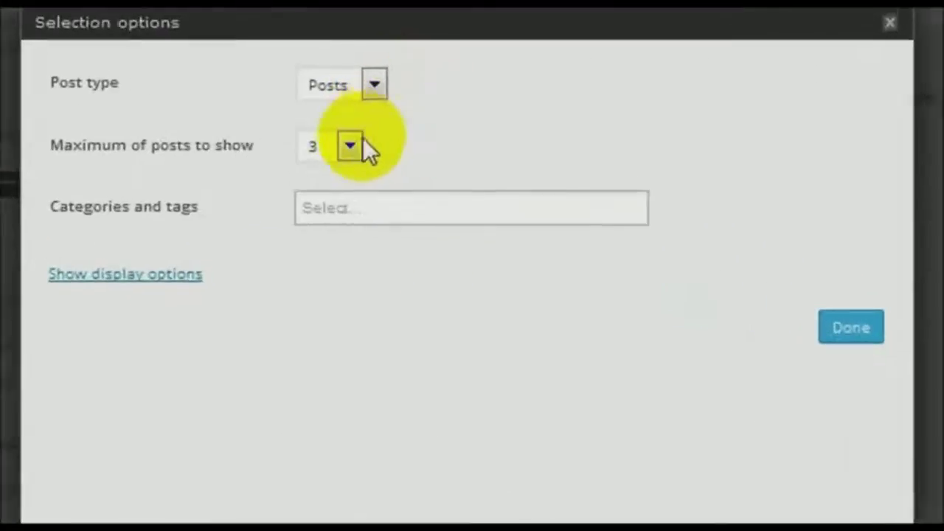
{"action": "left_click", "coordinate": [393, 204]}
{"action": "left_click", "coordinate": [347, 142]}
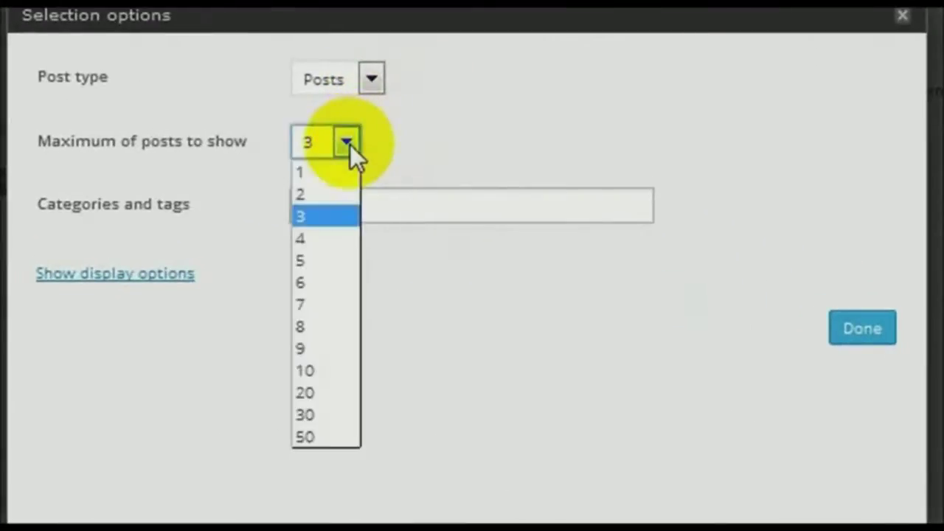
{"action": "left_click", "coordinate": [347, 142]}
{"action": "left_click", "coordinate": [148, 274]}
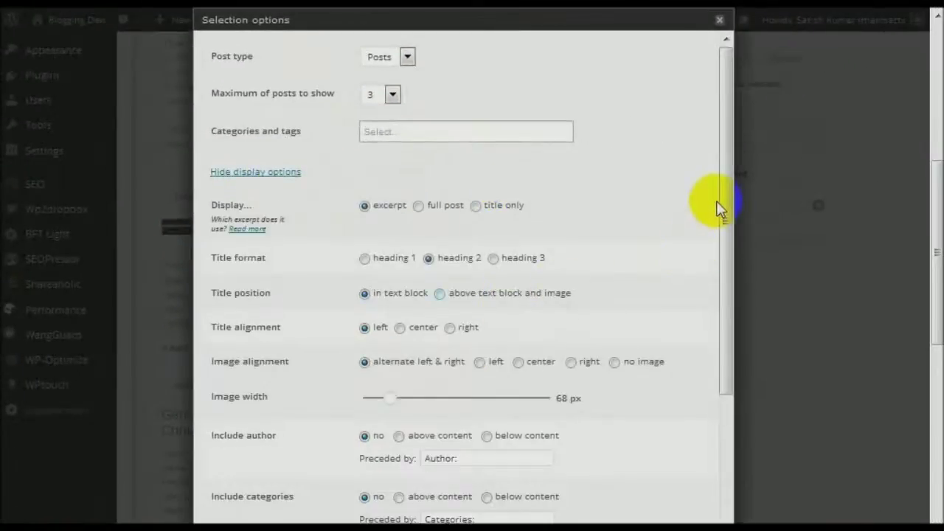
{"action": "left_click_drag", "start_coordinate": [723, 213], "coordinate": [727, 267]}
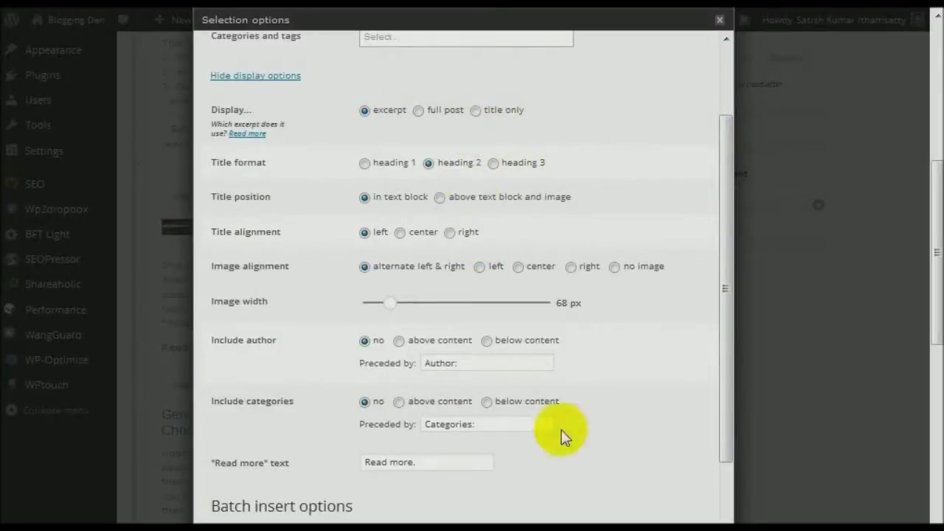
{"action": "left_click_drag", "start_coordinate": [724, 451], "coordinate": [728, 520]}
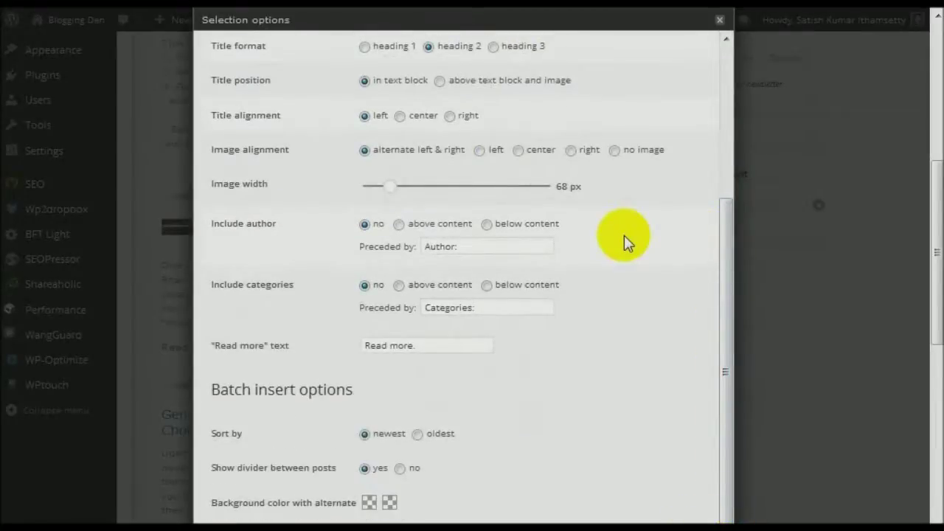
Start a Social bookmarks block below the existing social links, select the coloured script-lettering icon style, and close the selection without adding it.
{"action": "left_click", "coordinate": [933, 243]}
{"action": "left_click_drag", "start_coordinate": [934, 257], "coordinate": [934, 429]}
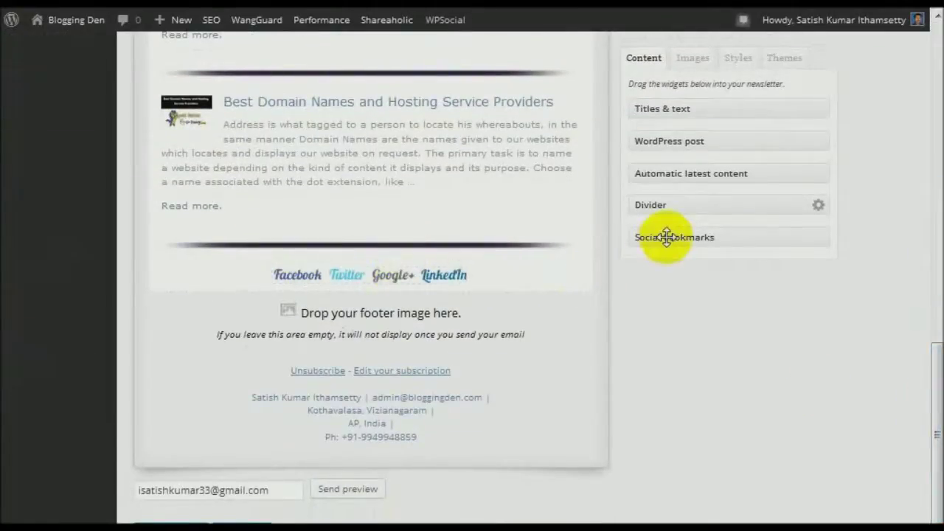
{"action": "left_click_drag", "start_coordinate": [665, 236], "coordinate": [346, 298]}
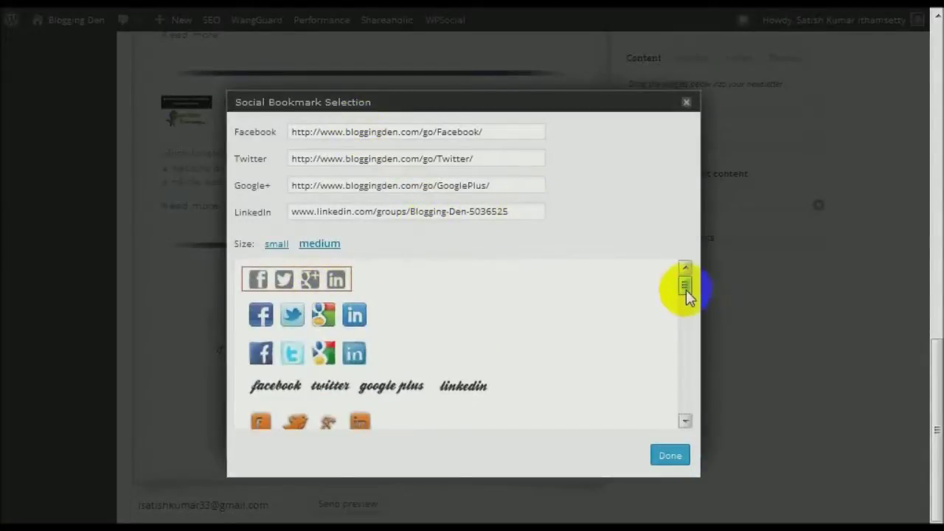
{"action": "left_click_drag", "start_coordinate": [685, 289], "coordinate": [685, 424]}
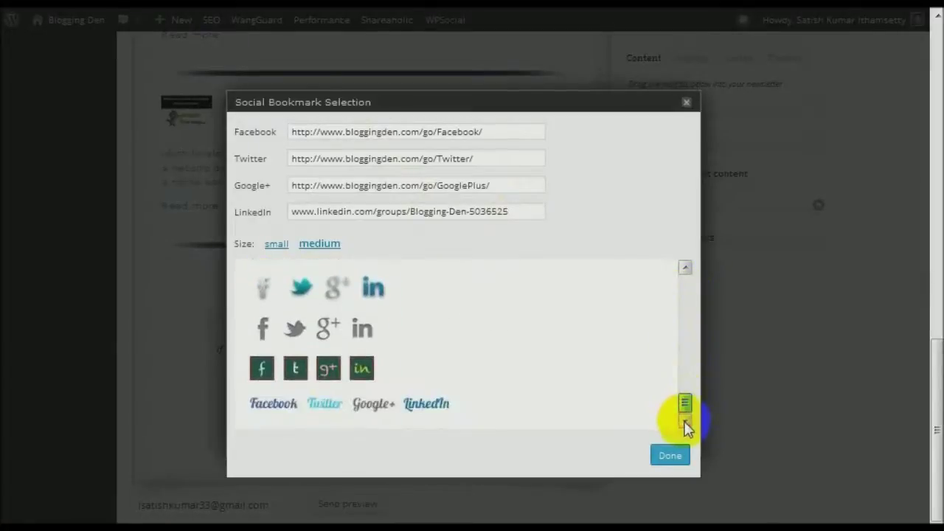
{"action": "left_click", "coordinate": [393, 406]}
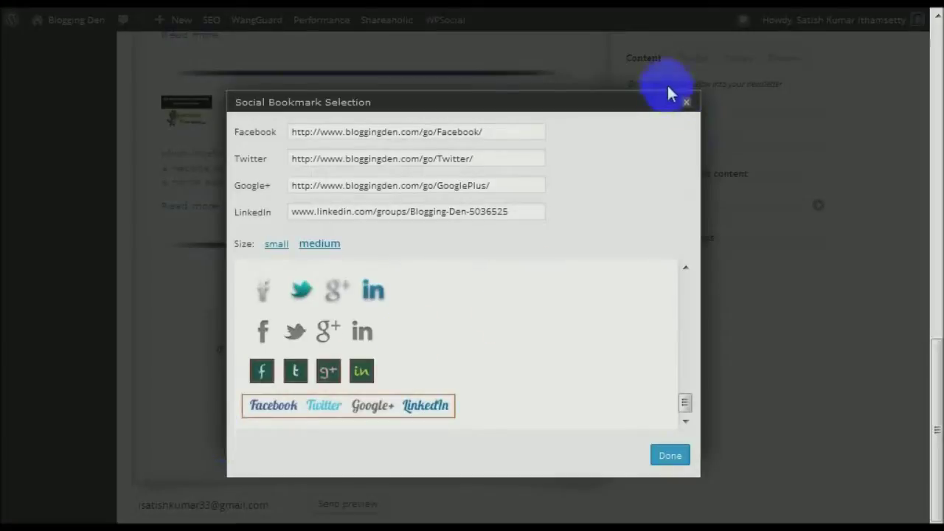
{"action": "left_click", "coordinate": [686, 103]}
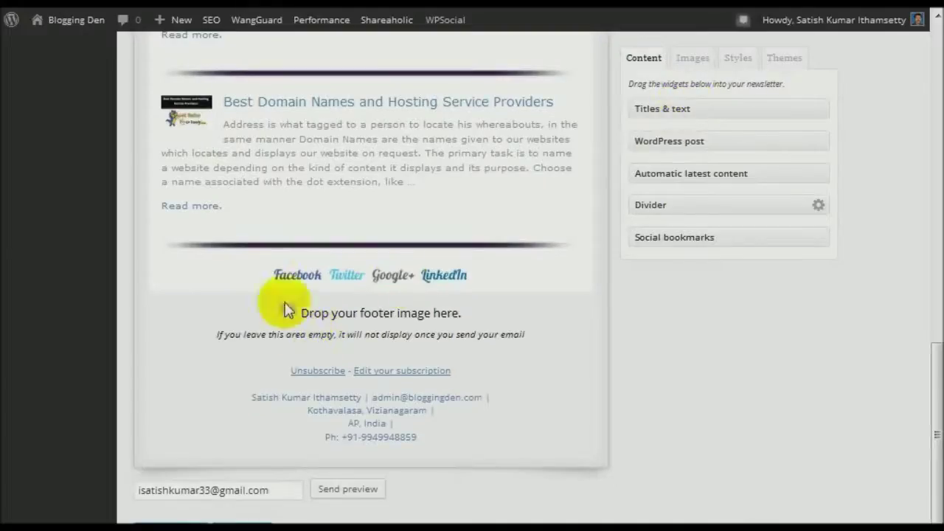
{"action": "mouse_move", "coordinate": [284, 285]}
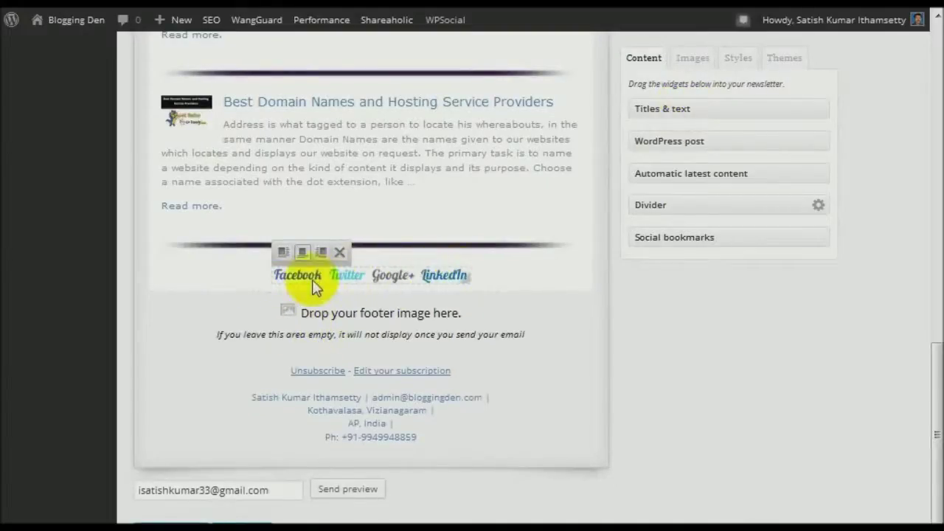
{"action": "mouse_move", "coordinate": [424, 286]}
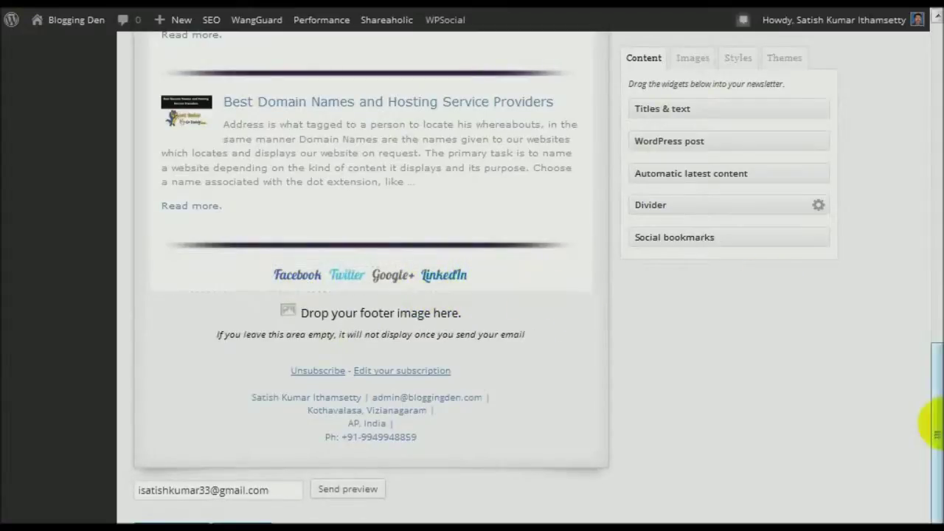
Open the newsletter's browser version in a new tab and review how the email looks to readers.
{"action": "scroll", "coordinate": [931, 290], "scroll_direction": "up", "scroll_amount": 5}
{"action": "scroll", "coordinate": [936, 164], "scroll_direction": "up", "scroll_amount": 5}
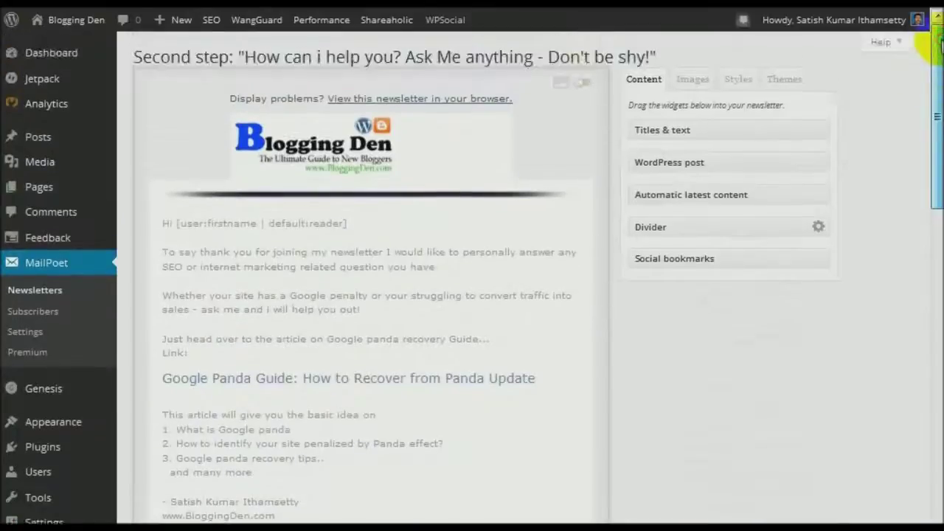
{"action": "right_click", "coordinate": [466, 107]}
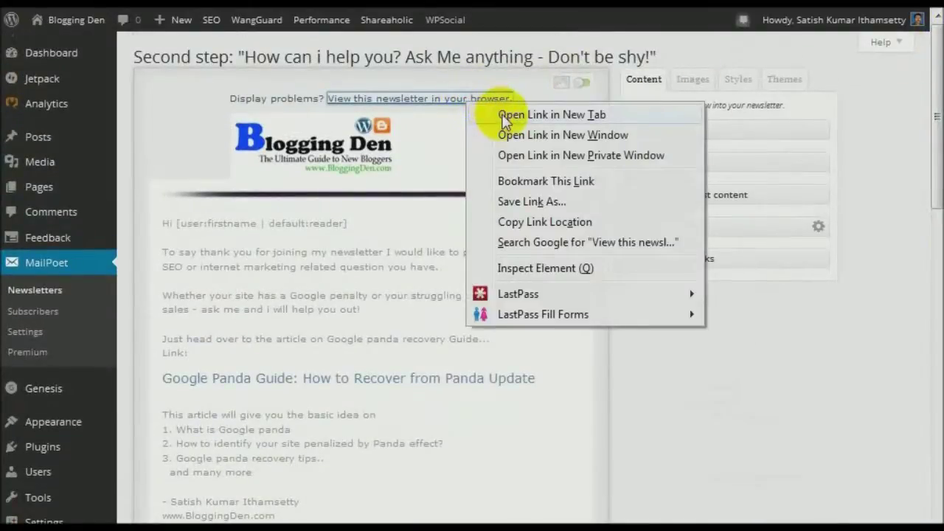
{"action": "left_click", "coordinate": [501, 115]}
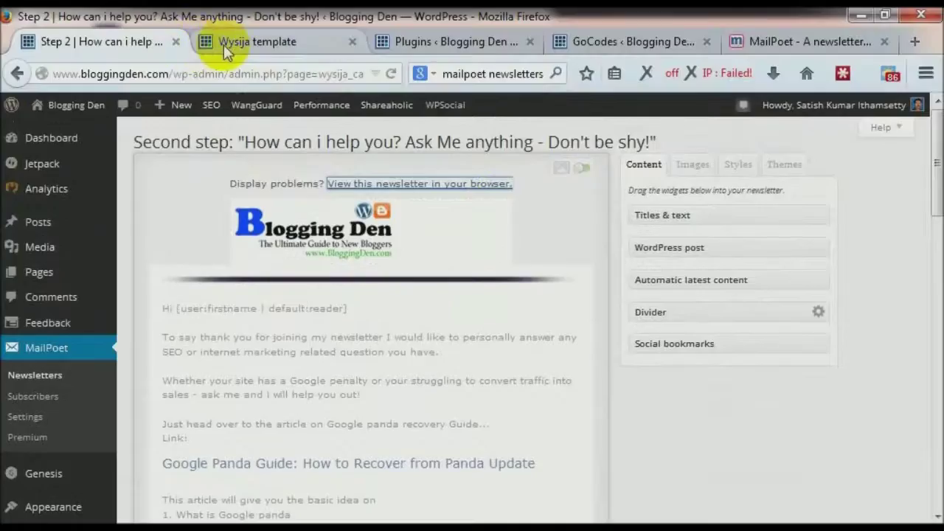
{"action": "left_click", "coordinate": [225, 43]}
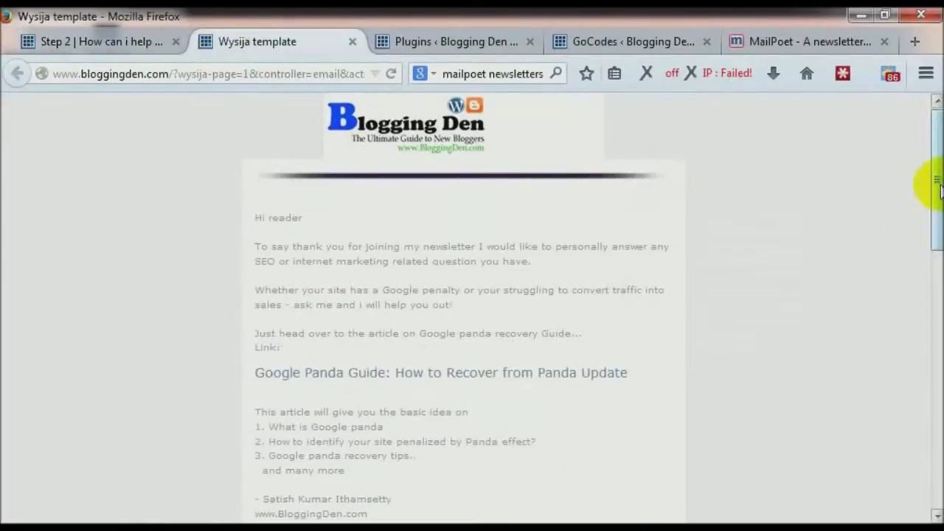
{"action": "left_click_drag", "start_coordinate": [938, 190], "coordinate": [936, 142]}
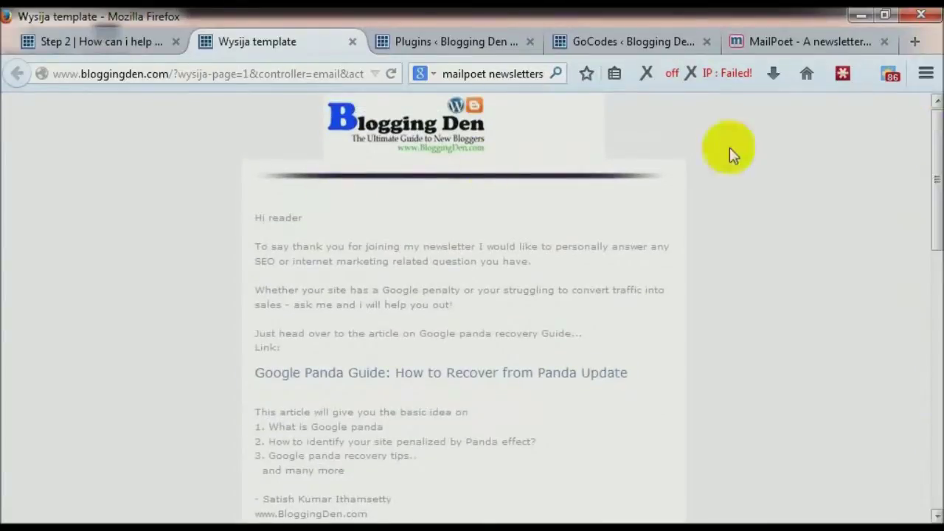
Return to the newsletter editor and open the gallery for adding more newsletter themes.
{"action": "left_click", "coordinate": [126, 52]}
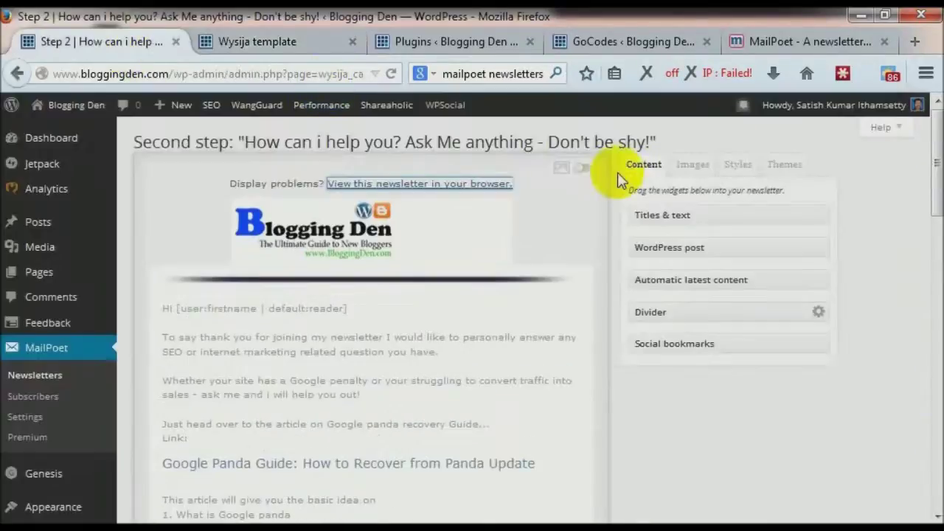
{"action": "left_click", "coordinate": [783, 172]}
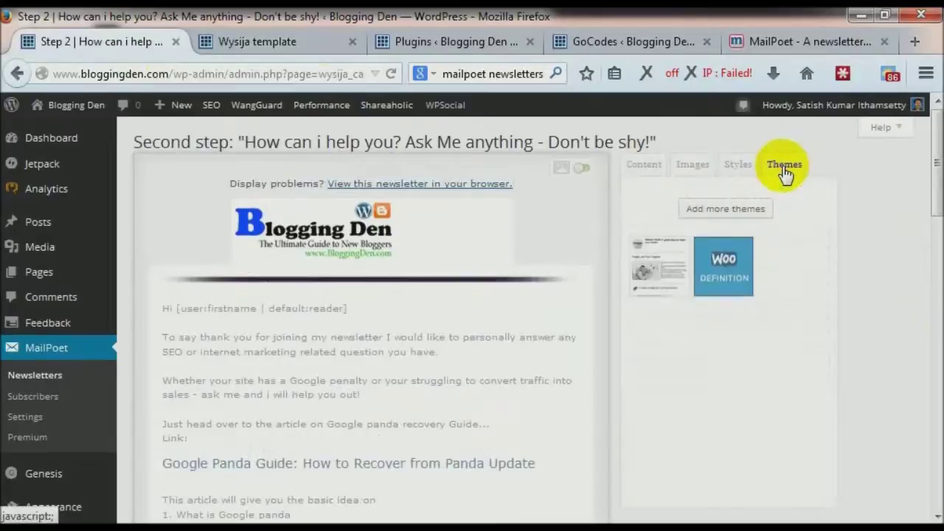
{"action": "left_click", "coordinate": [728, 209]}
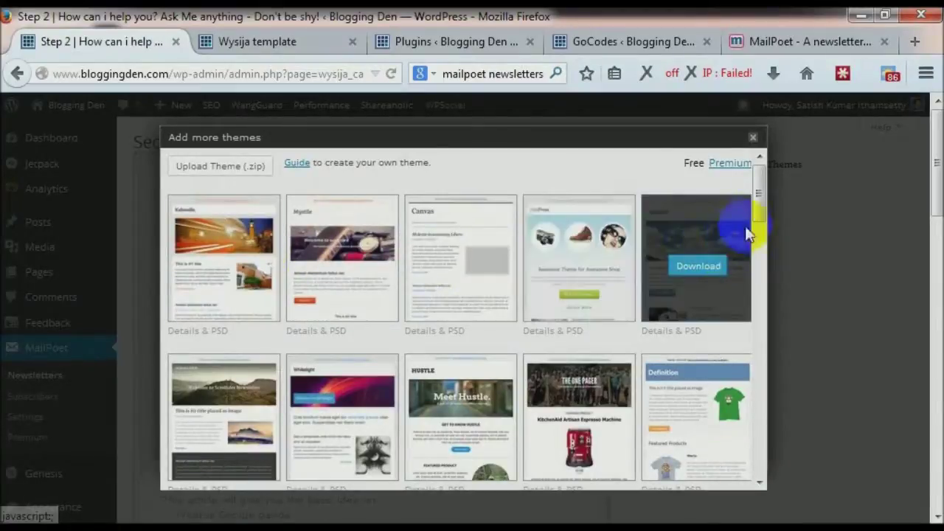
Download the Definition theme and the black-and-yellow Newsletter theme with the car image from the theme gallery, and close the gallery.
{"action": "left_click_drag", "start_coordinate": [759, 194], "coordinate": [759, 224]}
{"action": "left_click", "coordinate": [690, 273]}
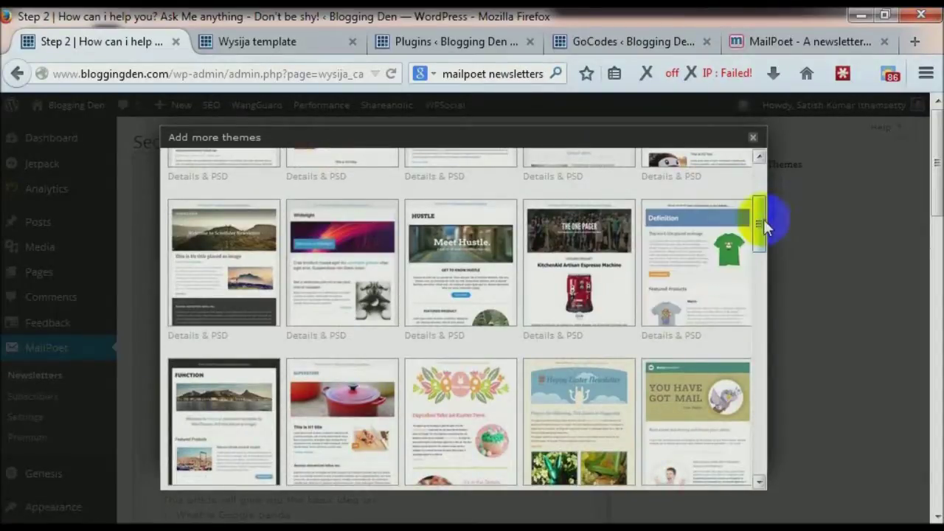
{"action": "left_click_drag", "start_coordinate": [763, 218], "coordinate": [759, 388]}
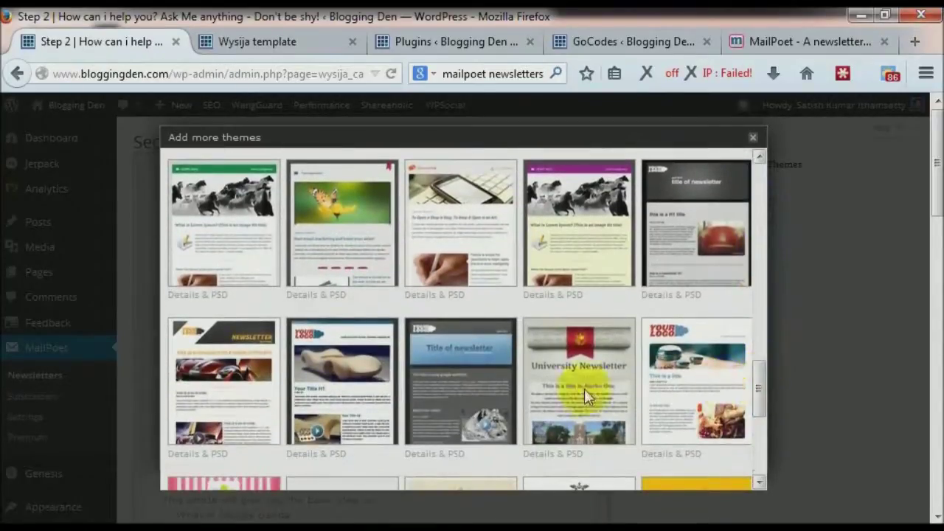
{"action": "left_click", "coordinate": [229, 391]}
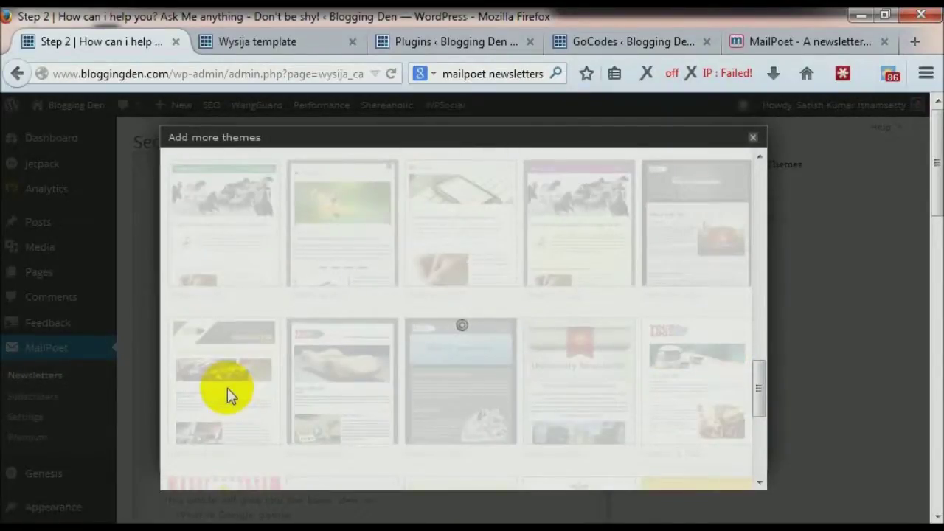
{"action": "left_click", "coordinate": [226, 386]}
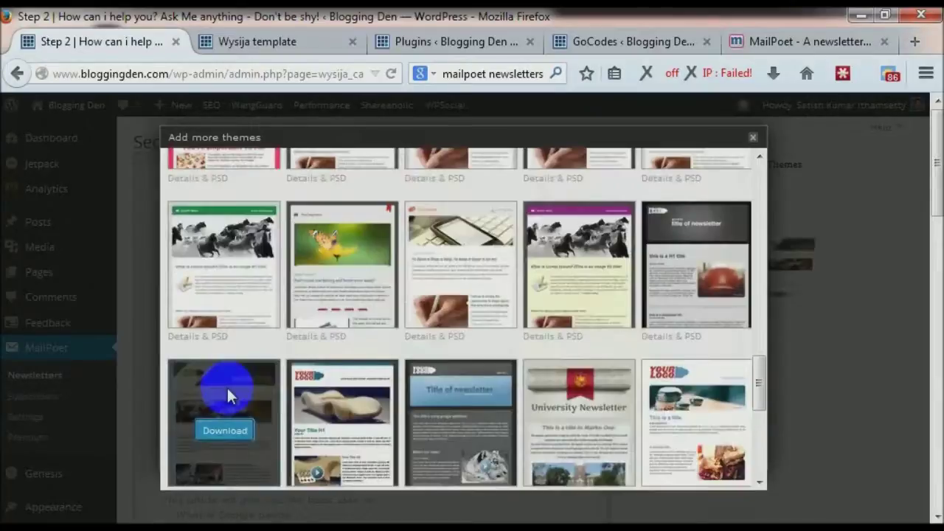
{"action": "left_click", "coordinate": [752, 139]}
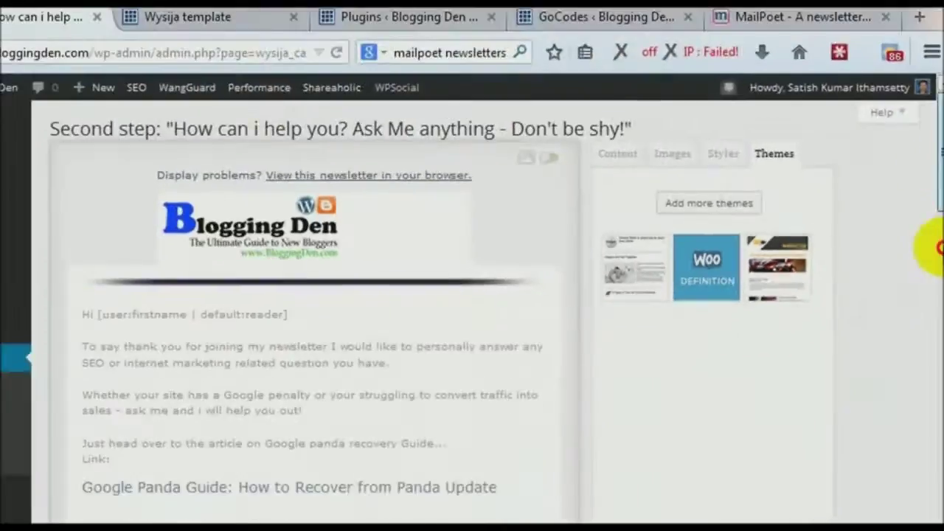
Set the delay to 3 days after a new WordPress user is added in the newsletter's final details step, and minimize the browser.
{"action": "left_click_drag", "start_coordinate": [937, 246], "coordinate": [936, 499]}
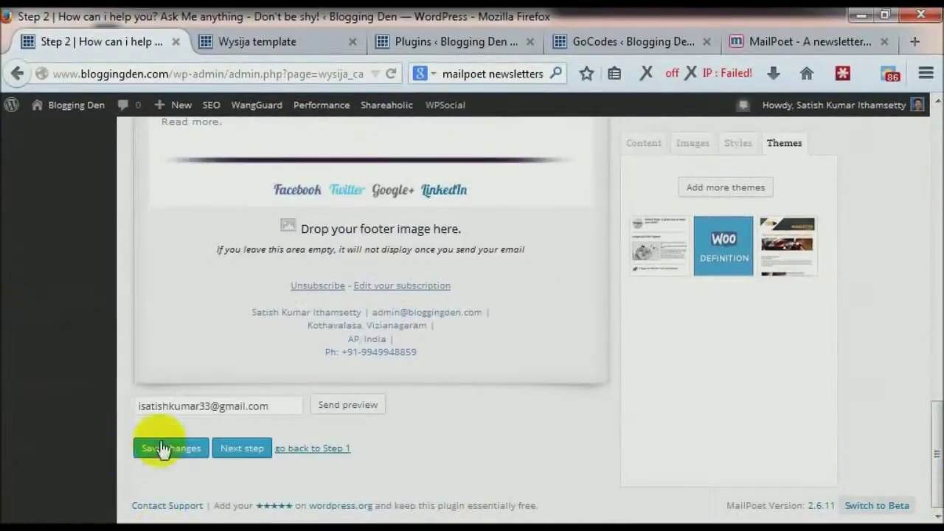
{"action": "left_click", "coordinate": [233, 448]}
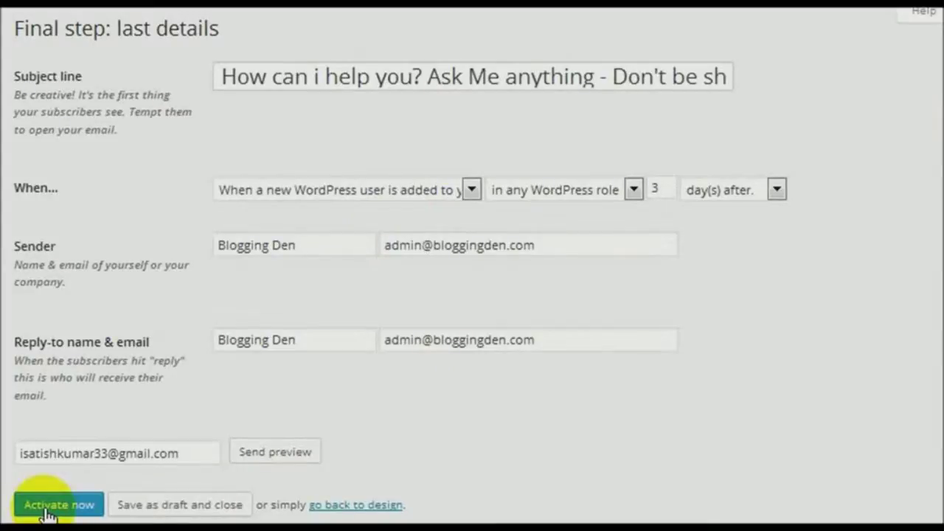
{"action": "double_click", "coordinate": [653, 189]}
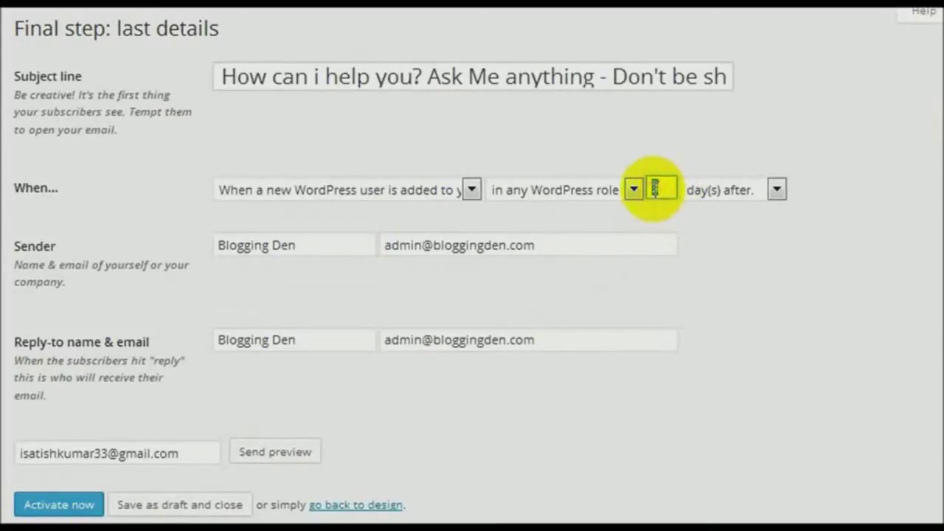
{"action": "type", "text": "3"}
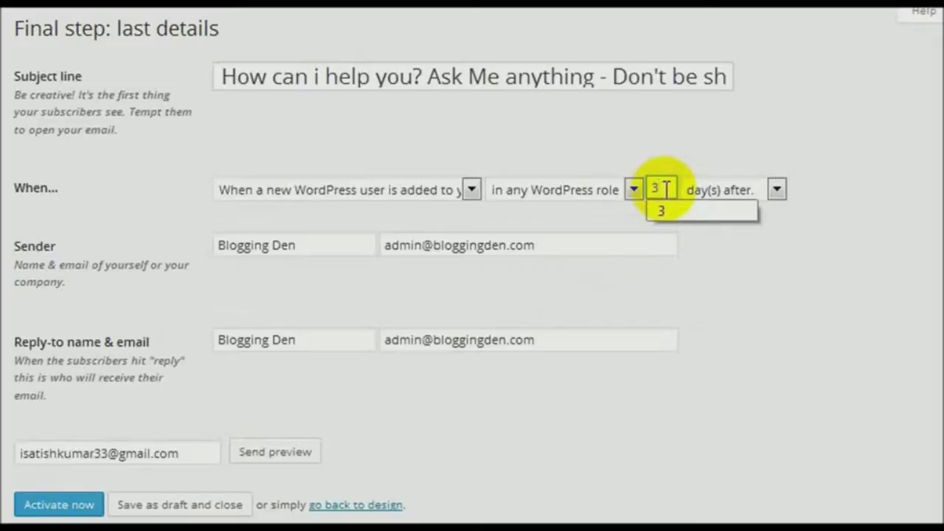
{"action": "double_click", "coordinate": [657, 186]}
{"action": "left_click", "coordinate": [739, 139]}
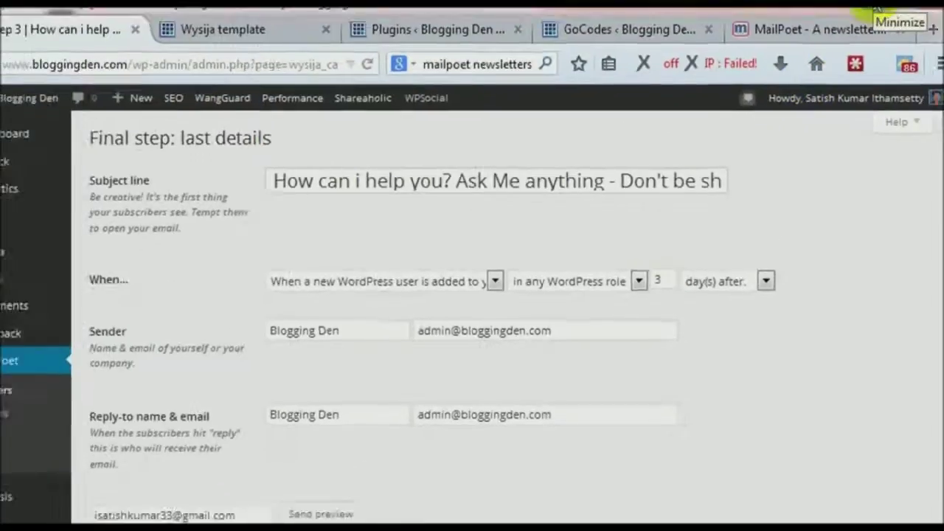
{"action": "left_click", "coordinate": [859, 17]}
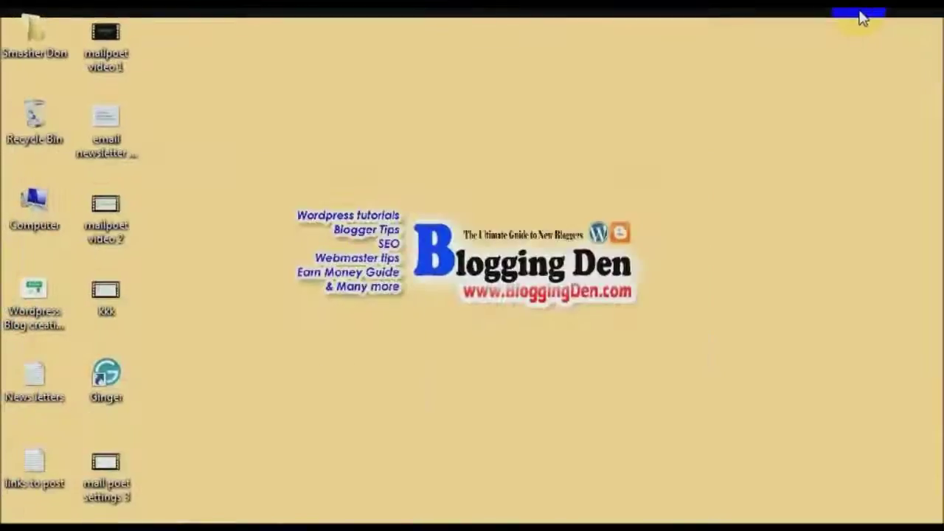